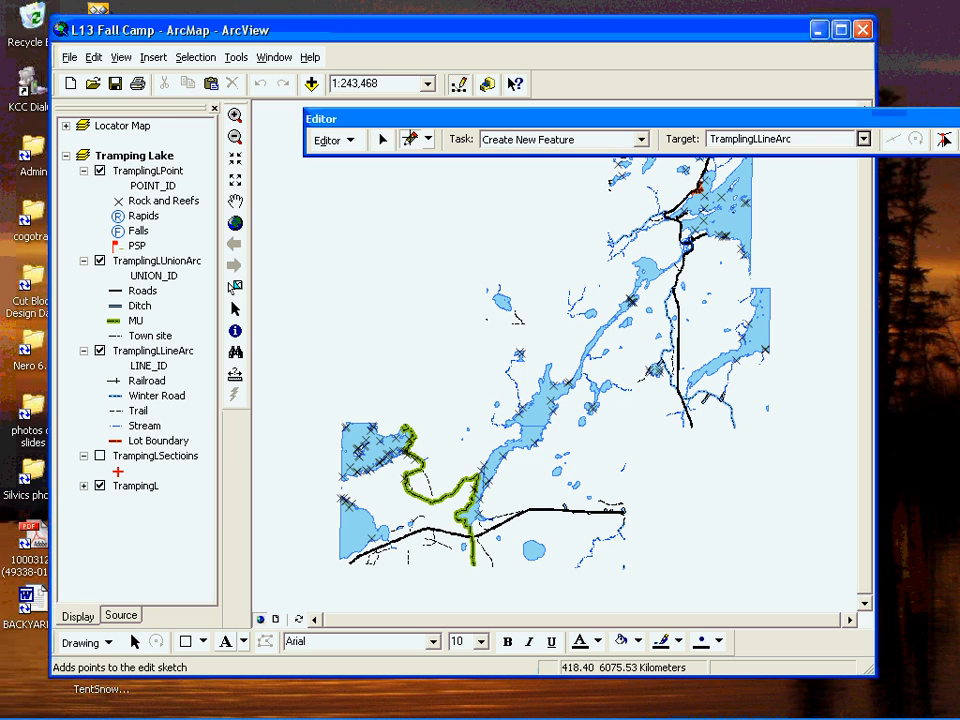
Start a line sketch on the TramplingLLineArc layer northwest of the lakes and examine the available sketch options
left_click(412, 141)
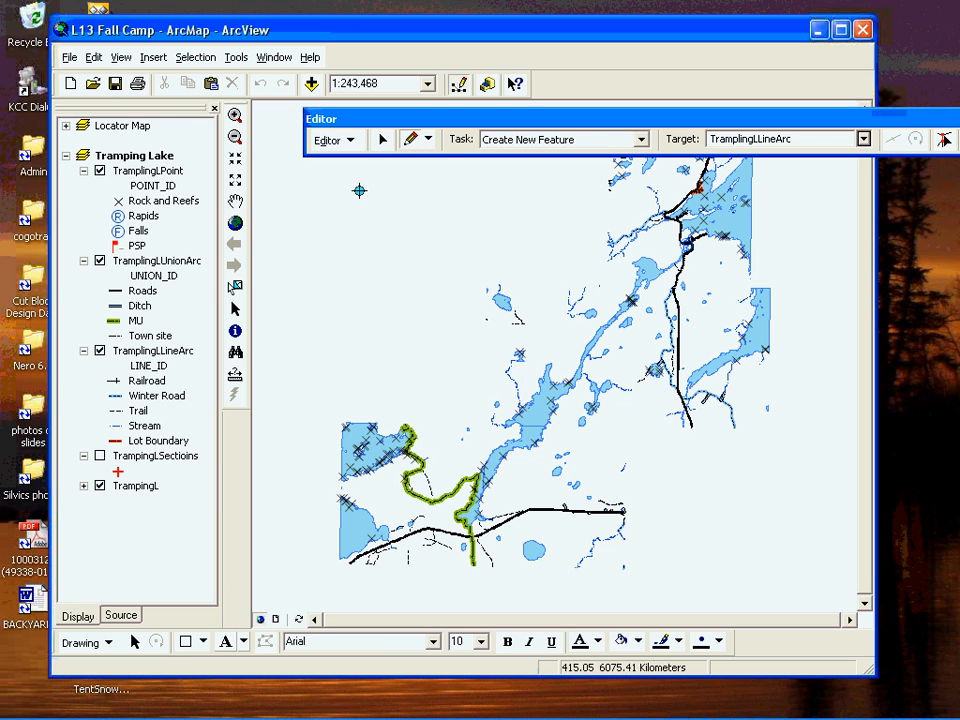
left_click(360, 190)
right_click(385, 226)
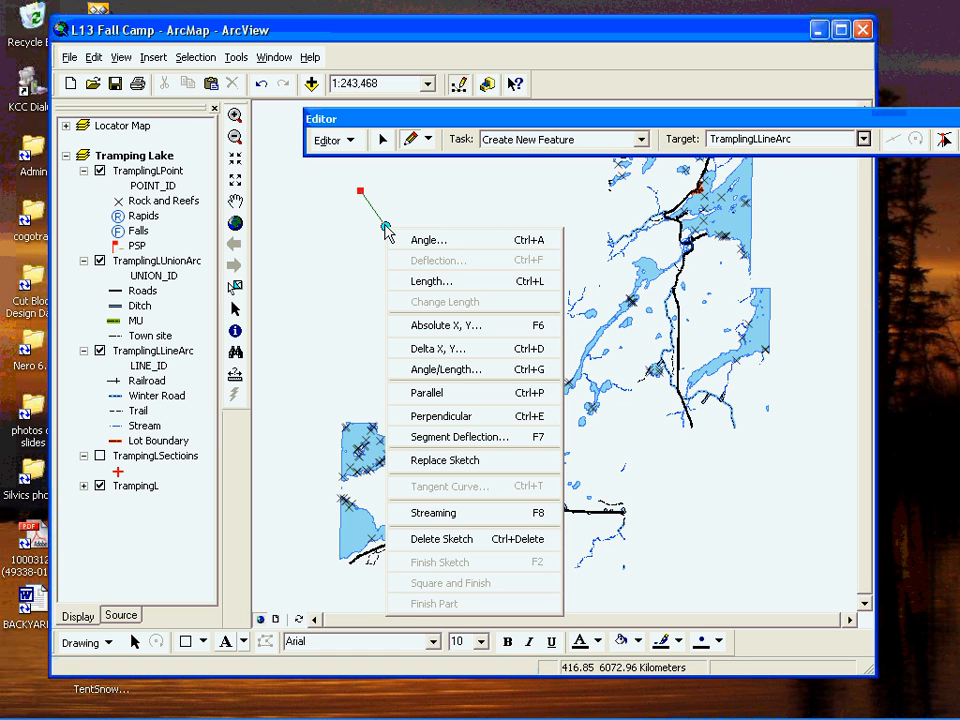
Stop the editing session on the Tramping Lake map
left_click(350, 143)
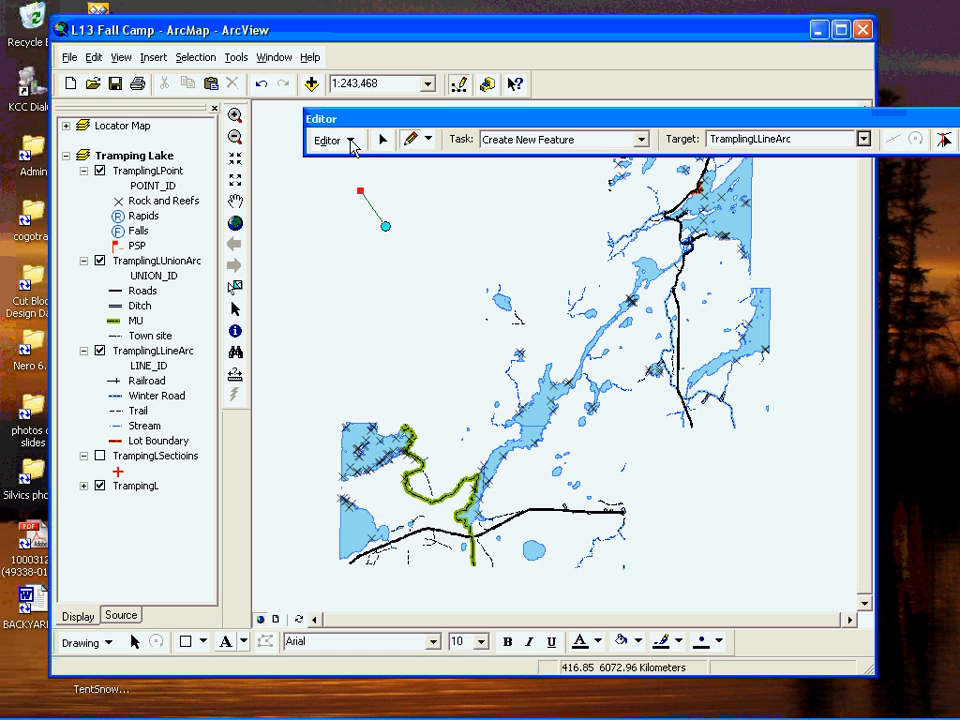
left_click(350, 143)
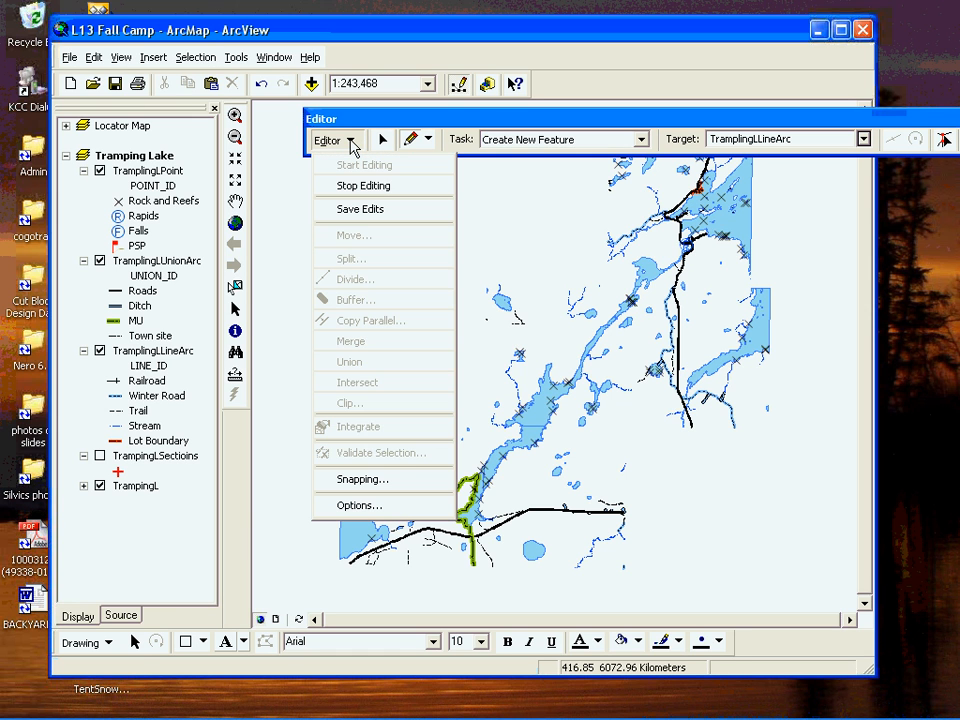
left_click(355, 185)
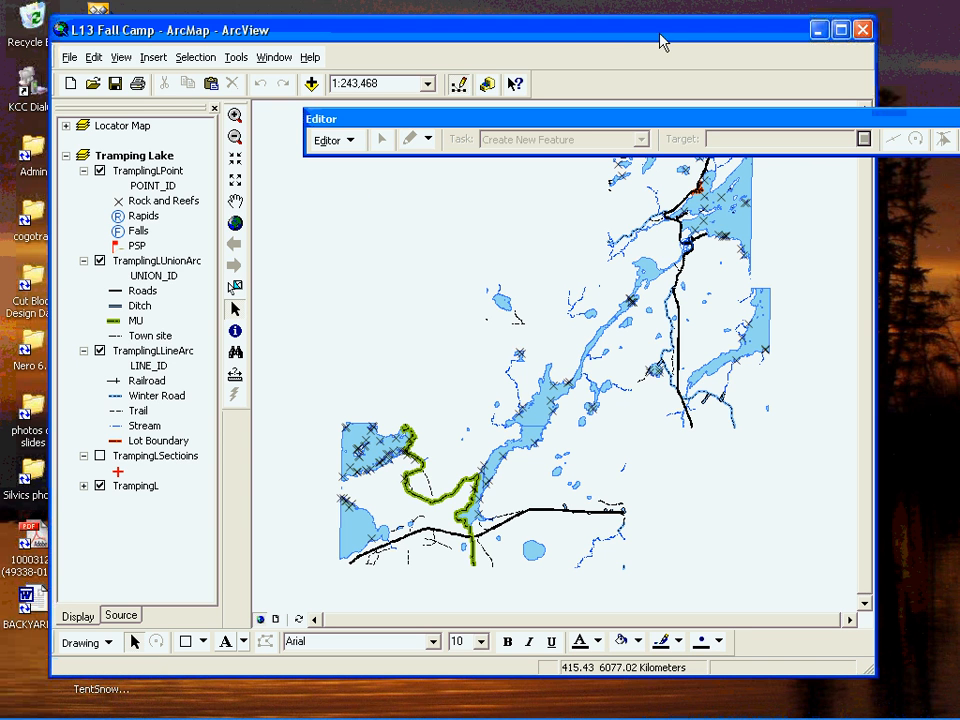
Extract all files of the azimuthdistance zip into an azimuthdistance folder on the desktop and close both folder windows
left_click(820, 32)
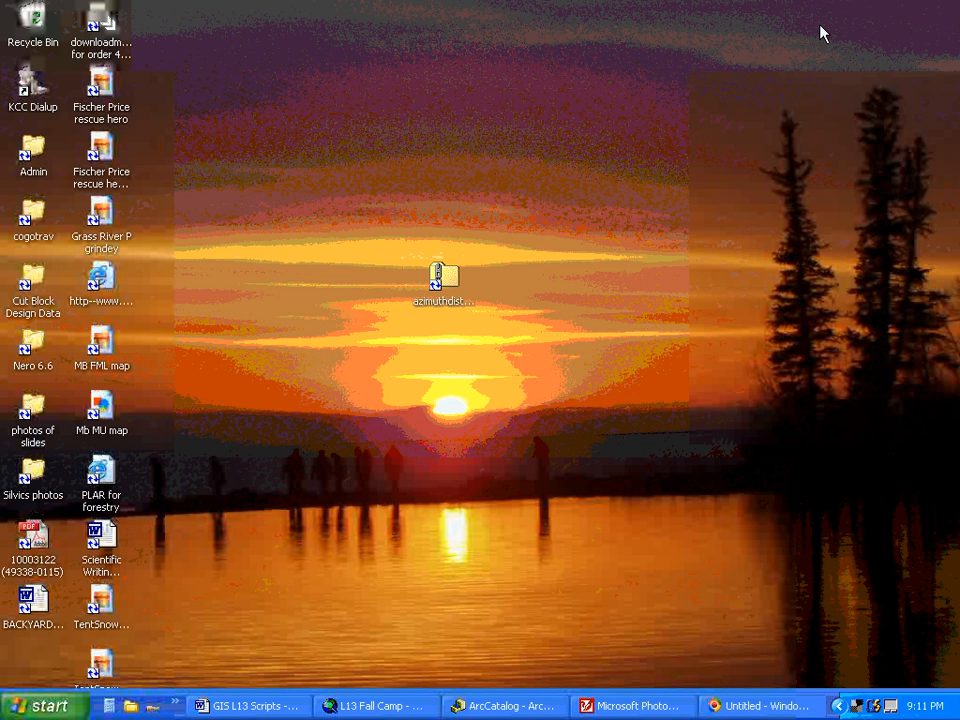
left_click(443, 278)
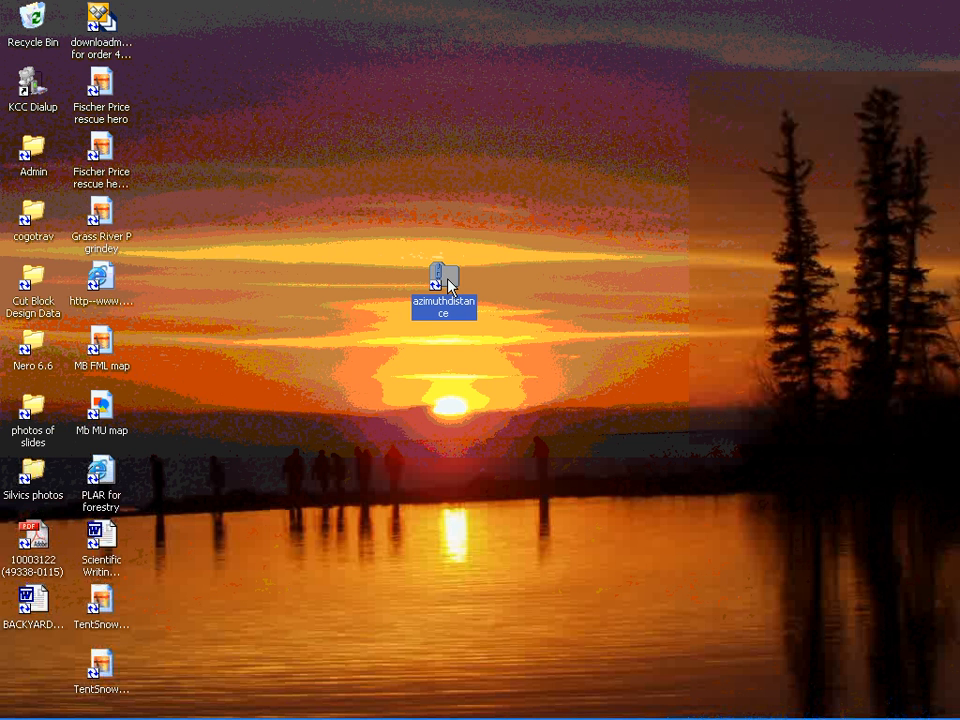
double_click(445, 282)
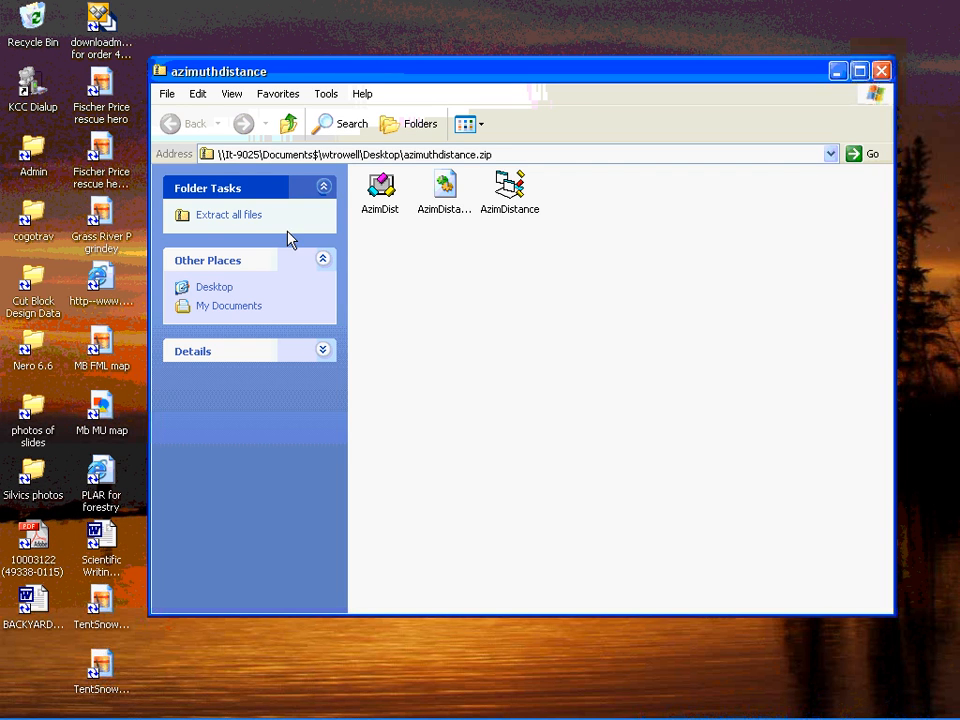
left_click(226, 218)
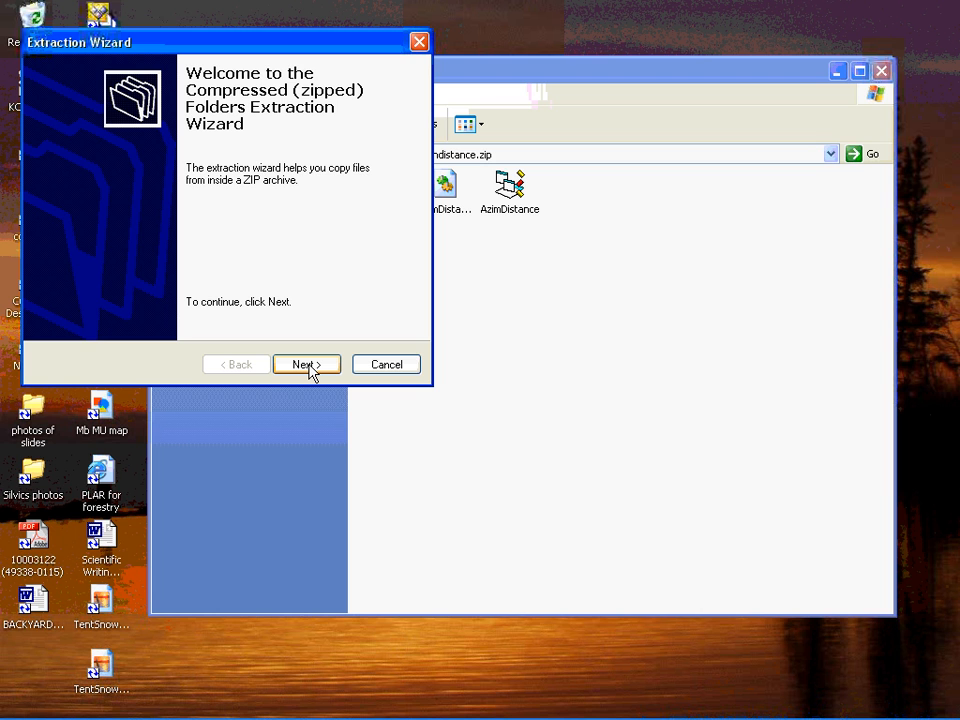
left_click(306, 365)
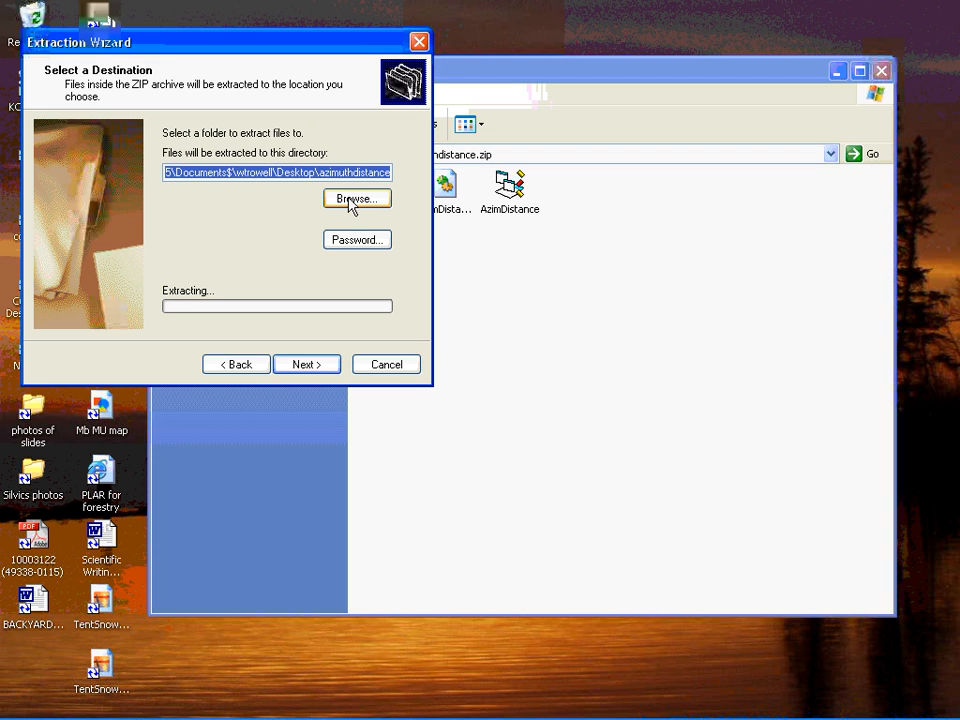
left_click(321, 368)
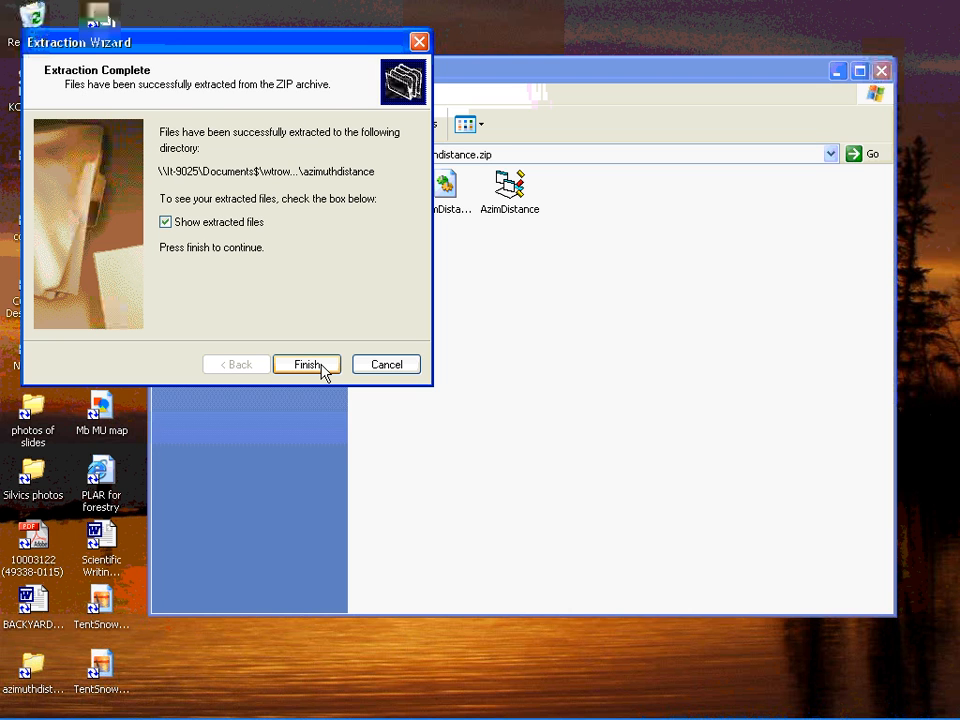
left_click(309, 365)
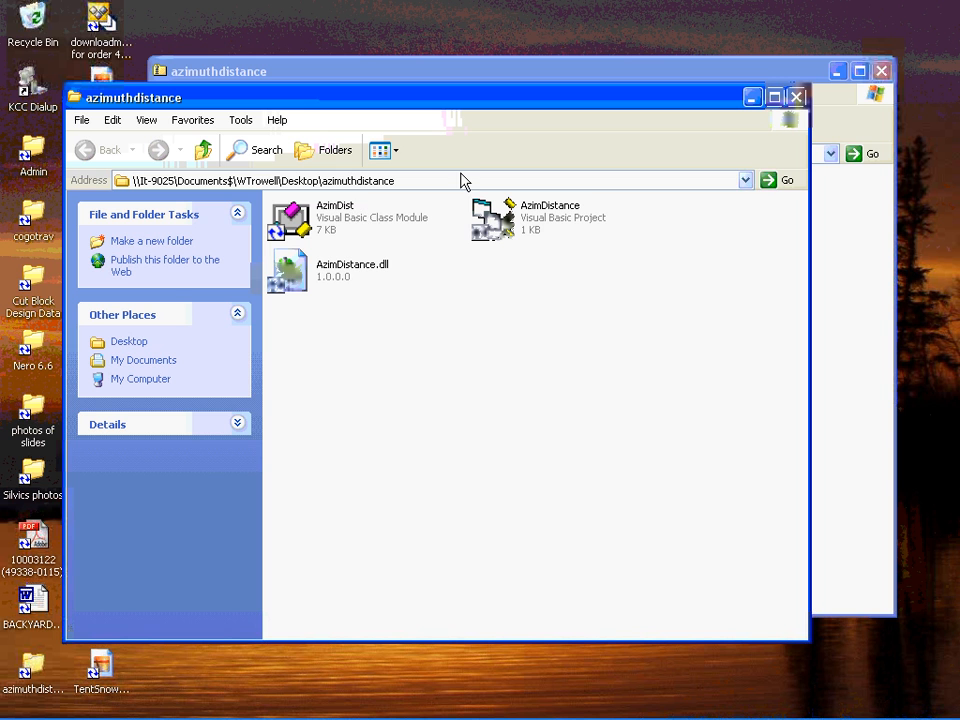
left_click(795, 97)
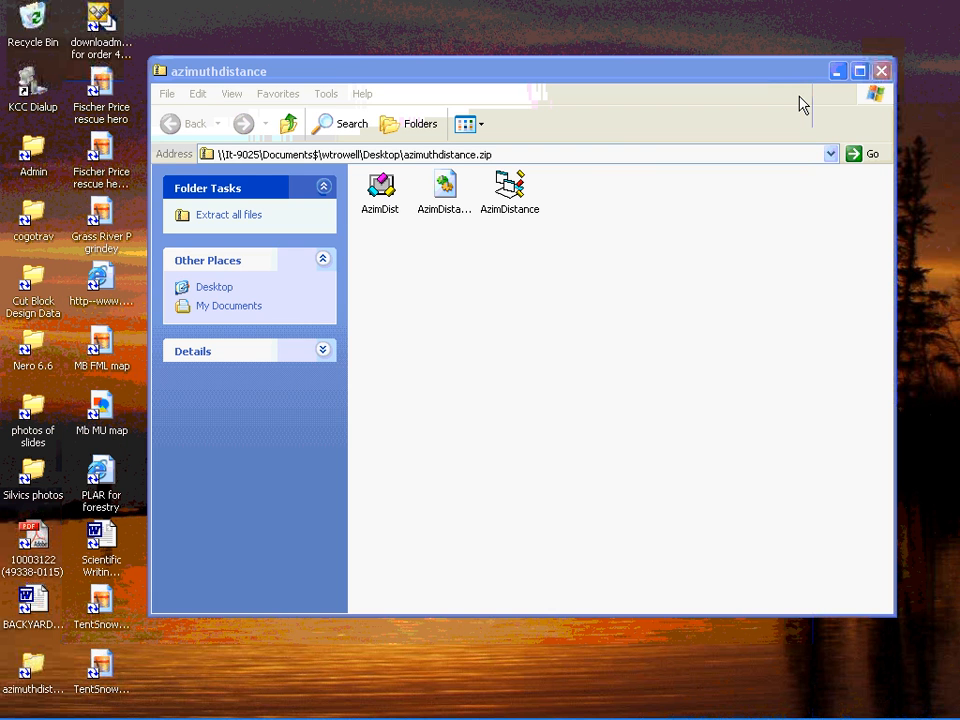
left_click(883, 72)
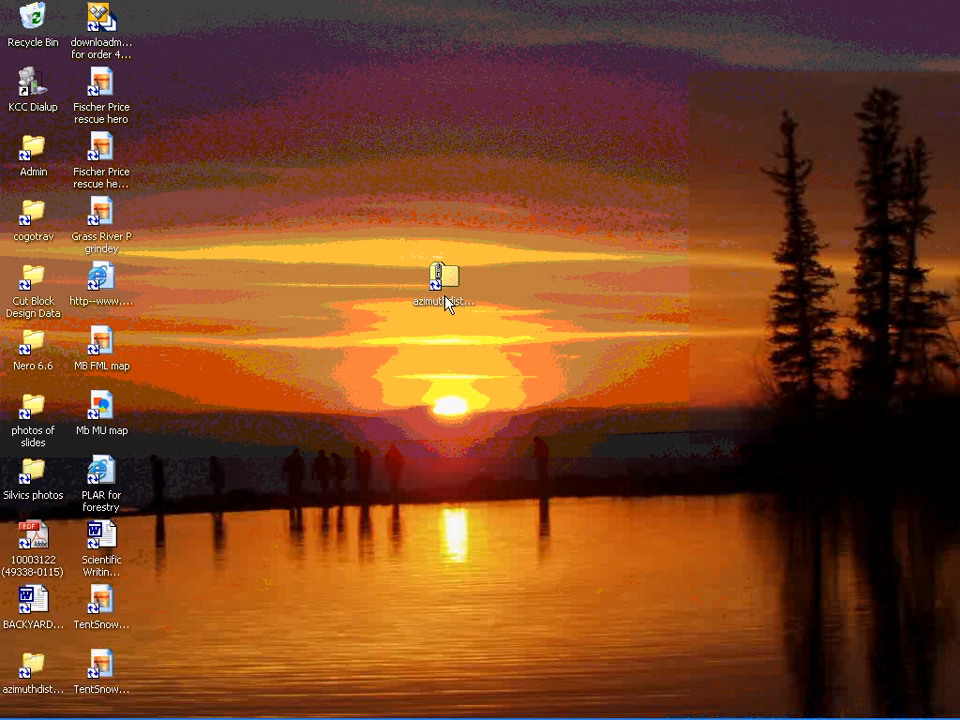
left_click(31, 676)
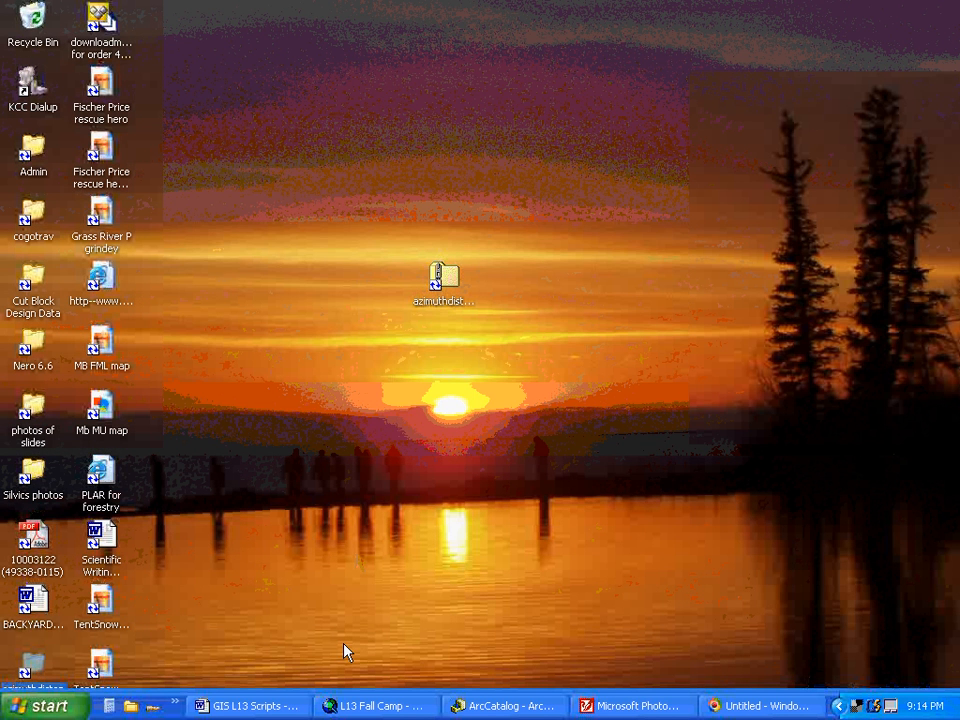
Switch back to ArcMap and show the Developer Samples commands in the Customize dialog
left_click(399, 707)
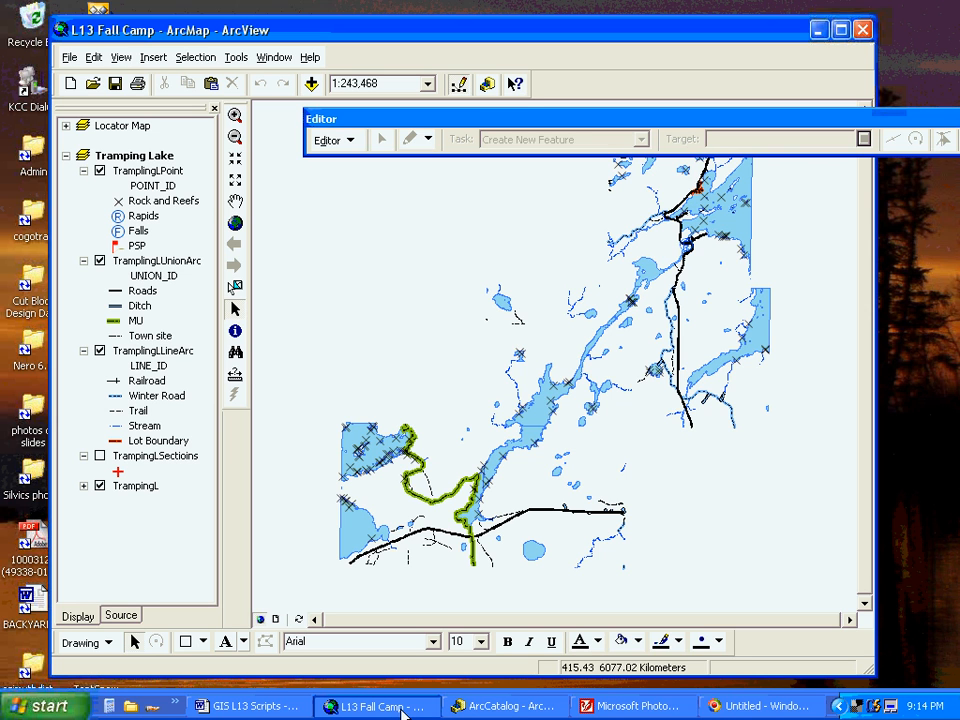
left_click(235, 58)
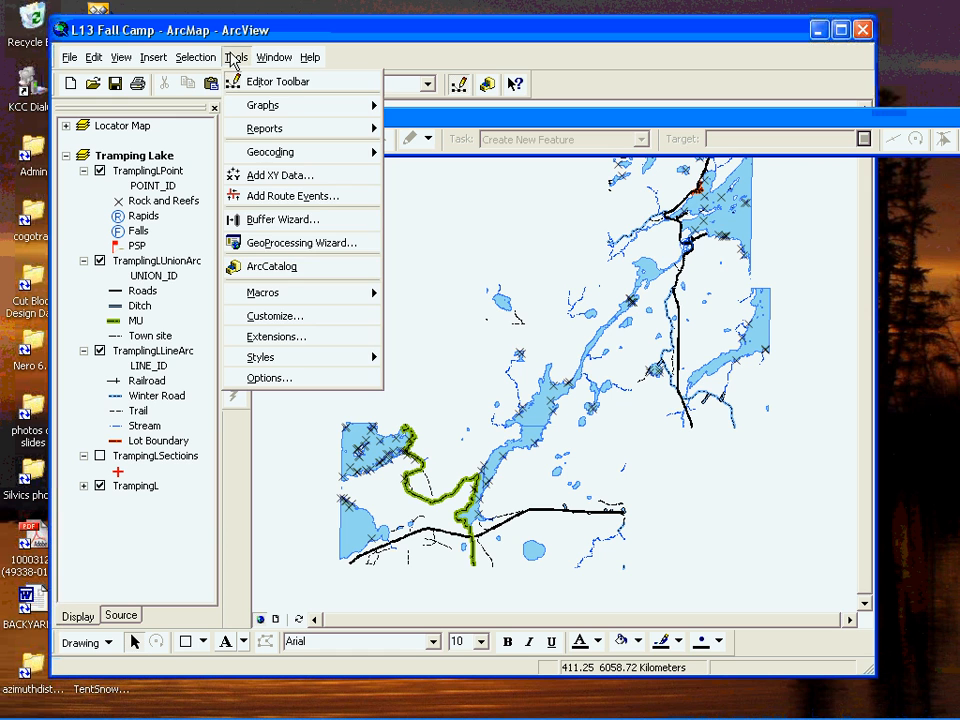
left_click(271, 318)
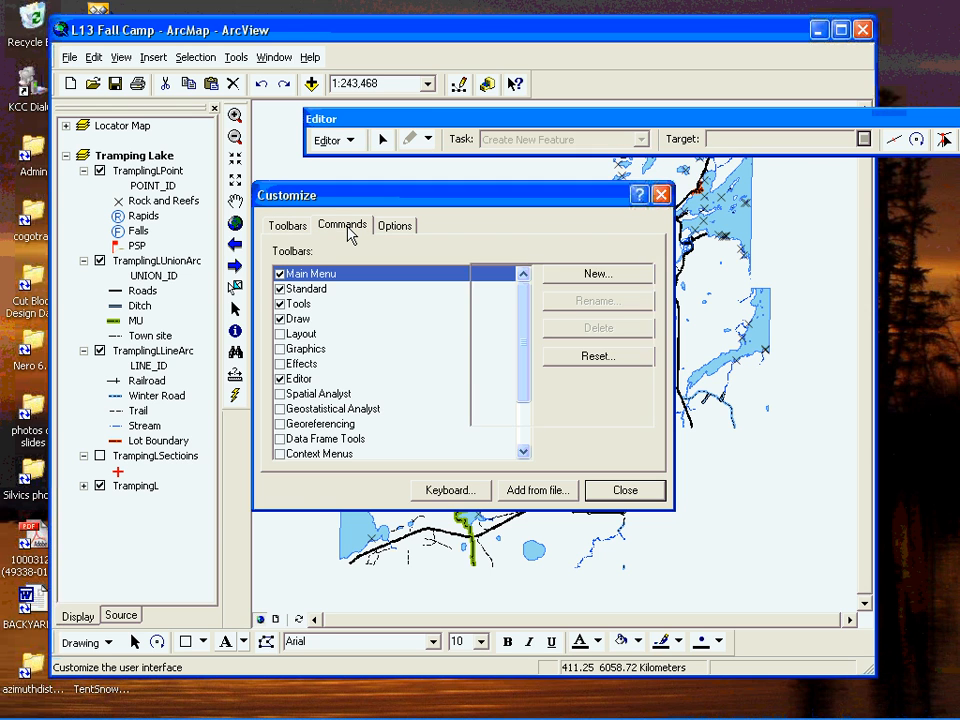
left_click(346, 226)
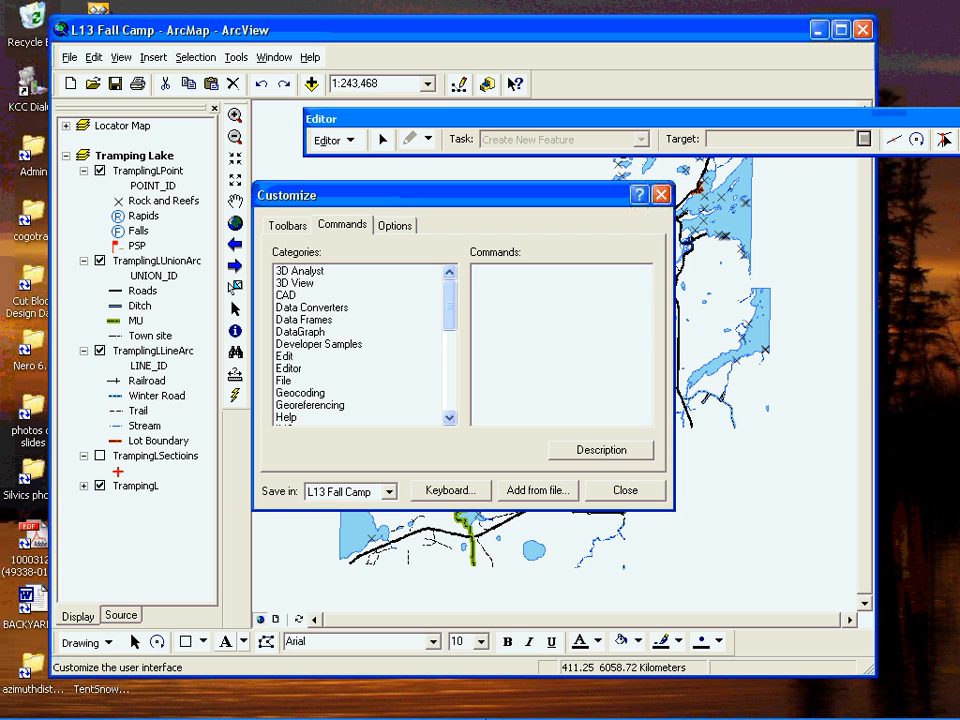
mouse_move(490, 718)
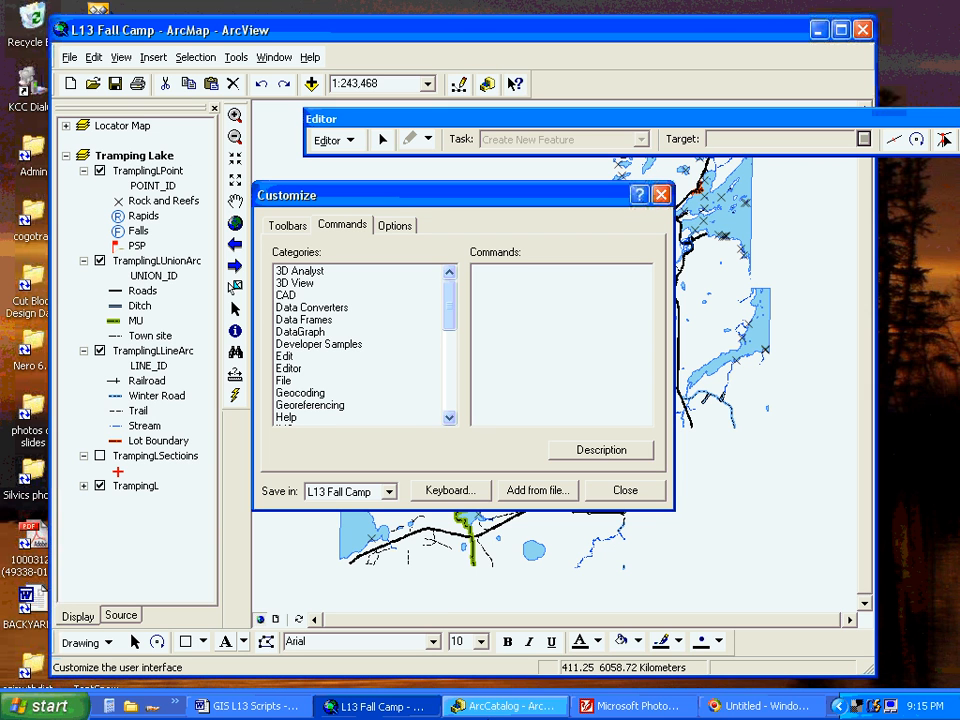
left_click(712, 707)
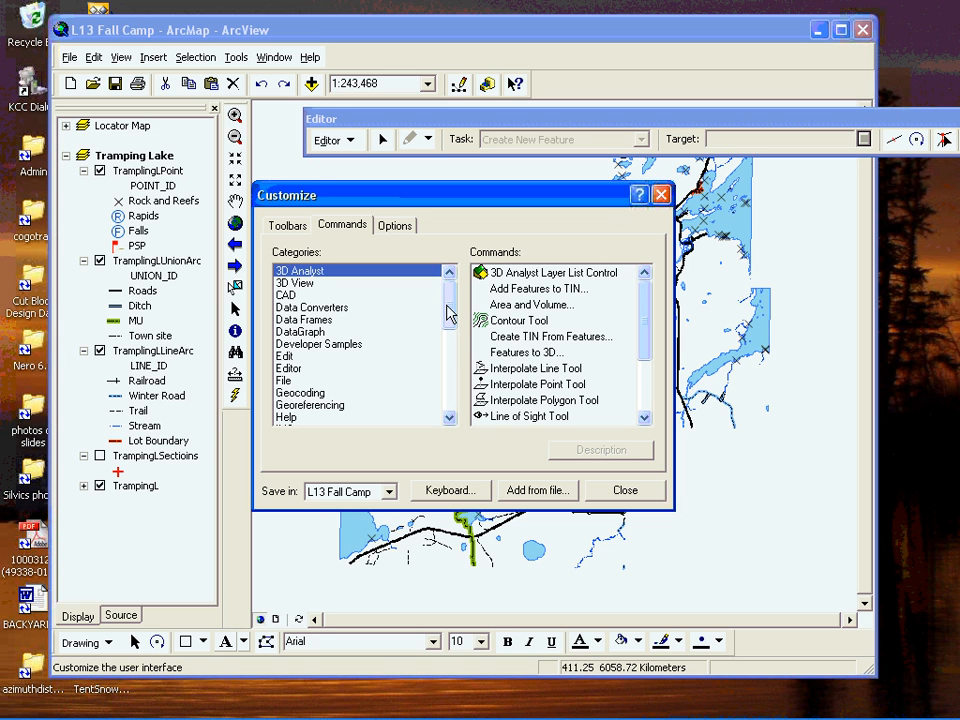
mouse_move(448, 317)
left_mouse_down()
mouse_move(465, 389)
mouse_move(452, 315)
left_mouse_up()
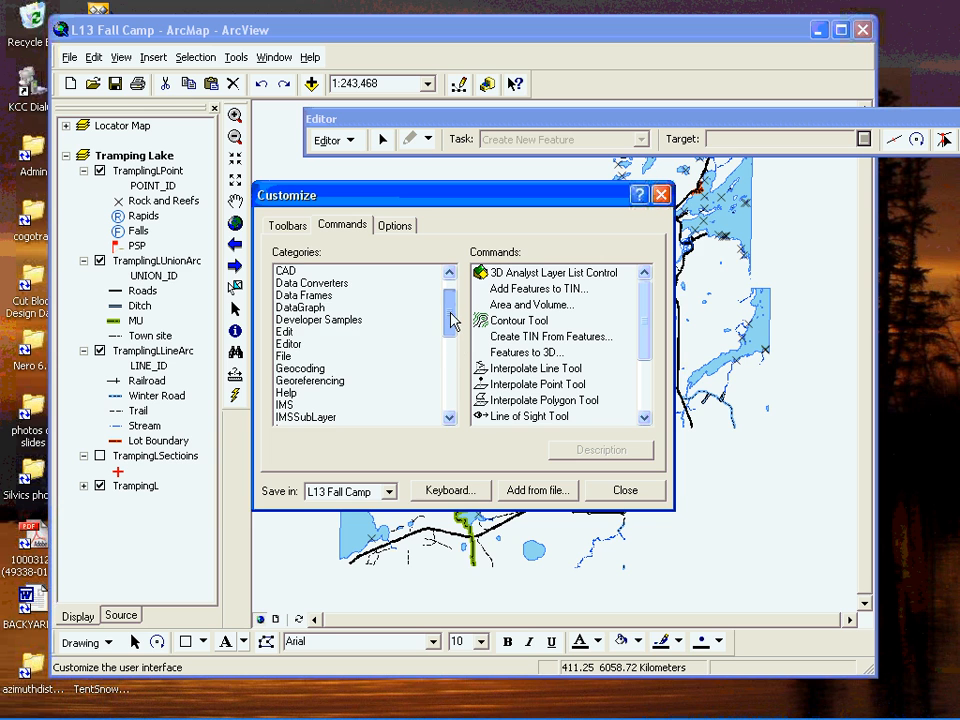
left_click(340, 320)
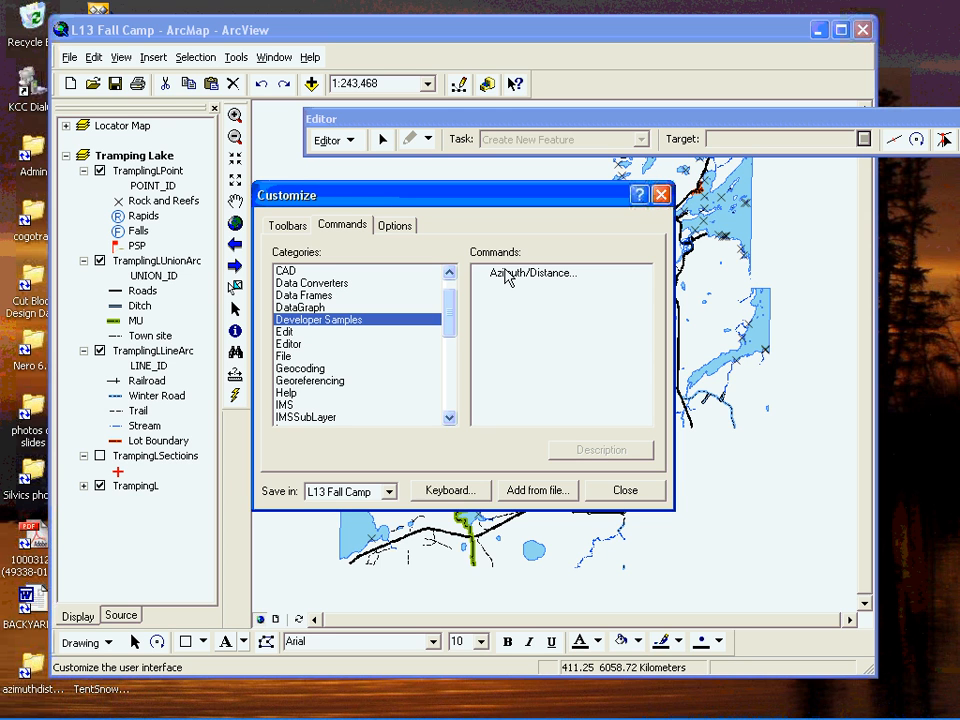
Add AzimDistance.dll from the desktop's azimuthdistance folder to the customization commands
left_click(530, 491)
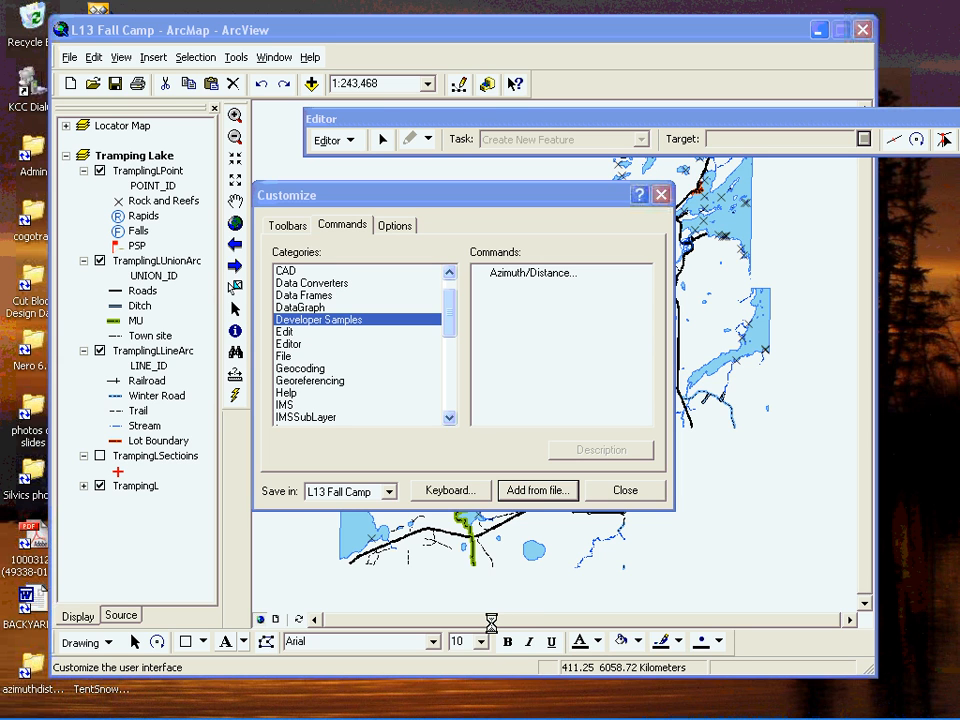
mouse_move(557, 714)
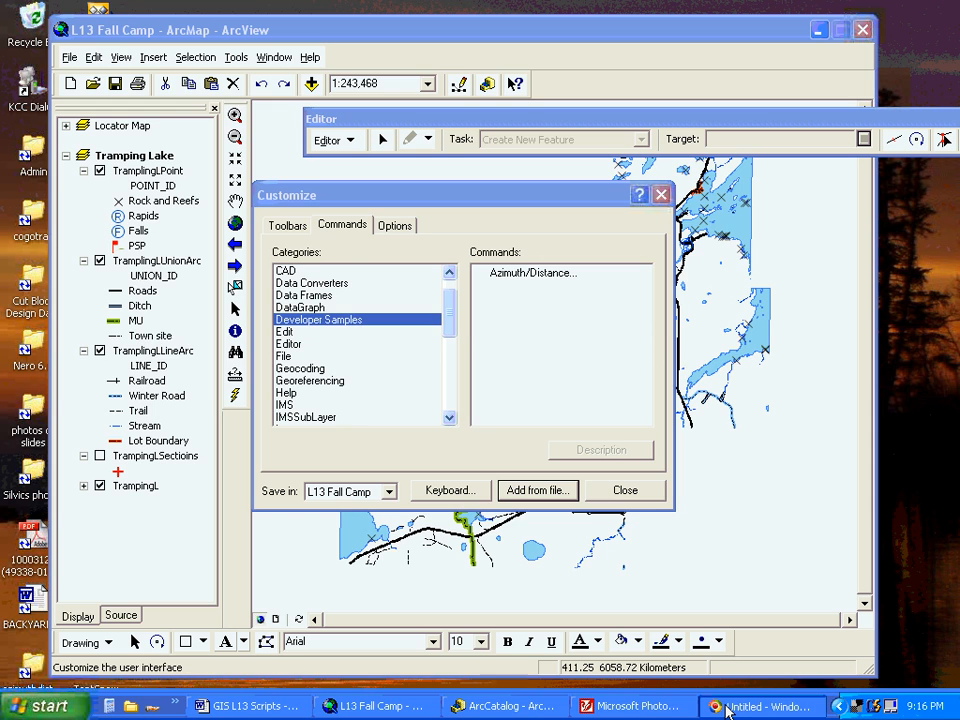
left_click(727, 708)
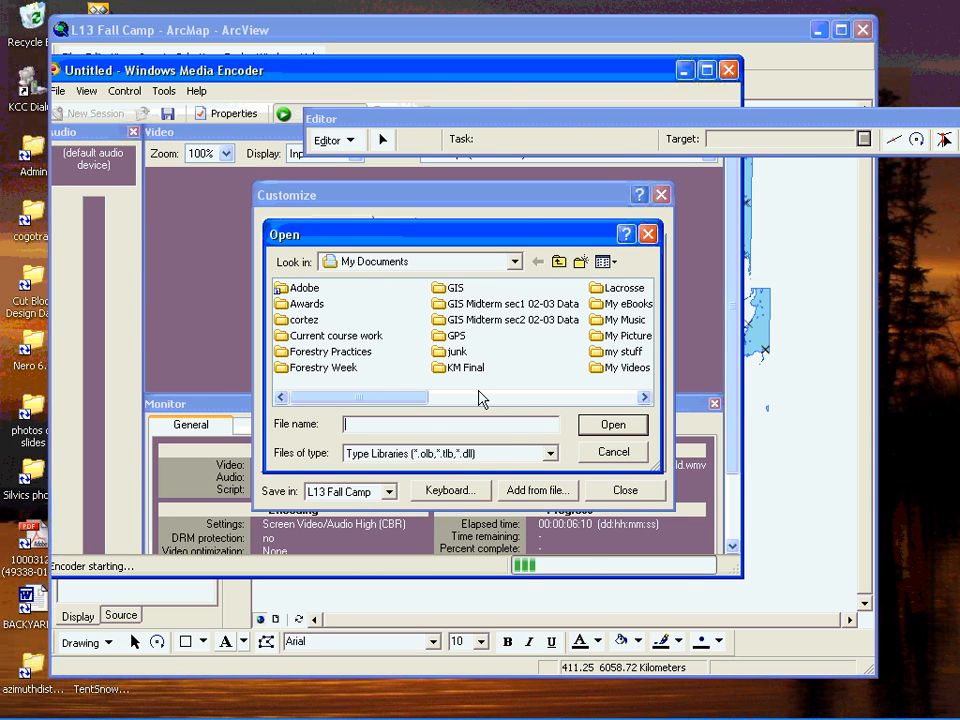
left_click(516, 262)
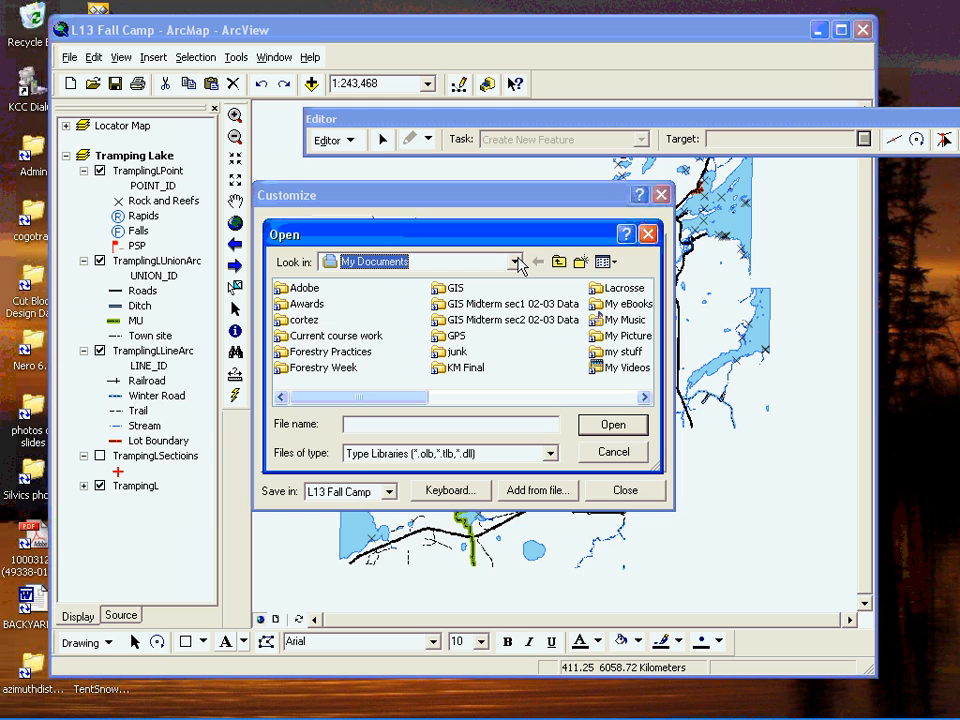
left_click(518, 259)
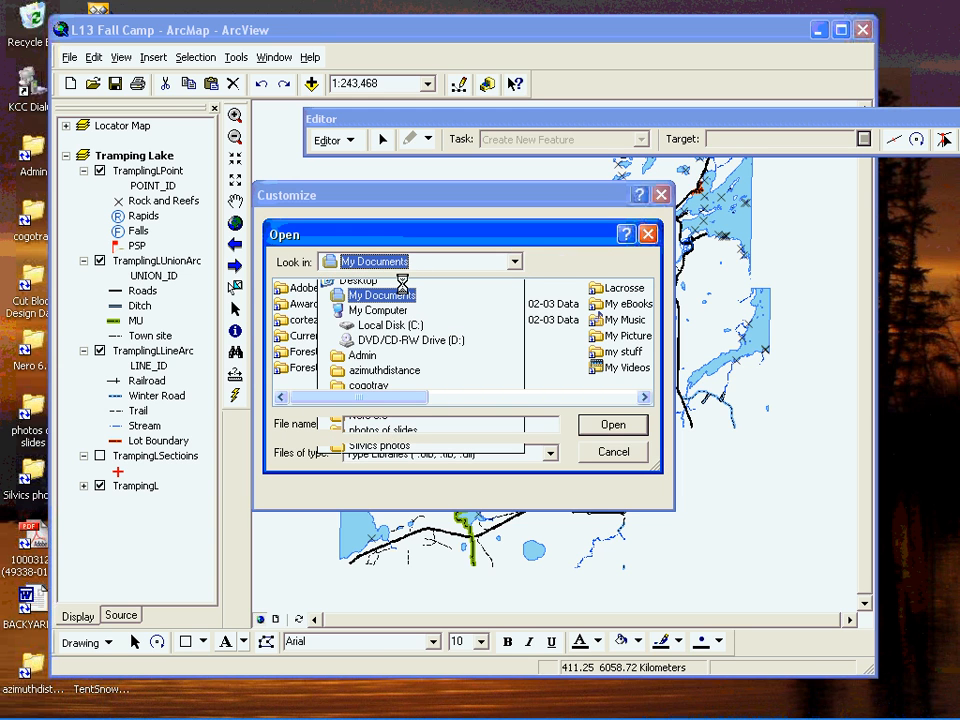
left_click(403, 294)
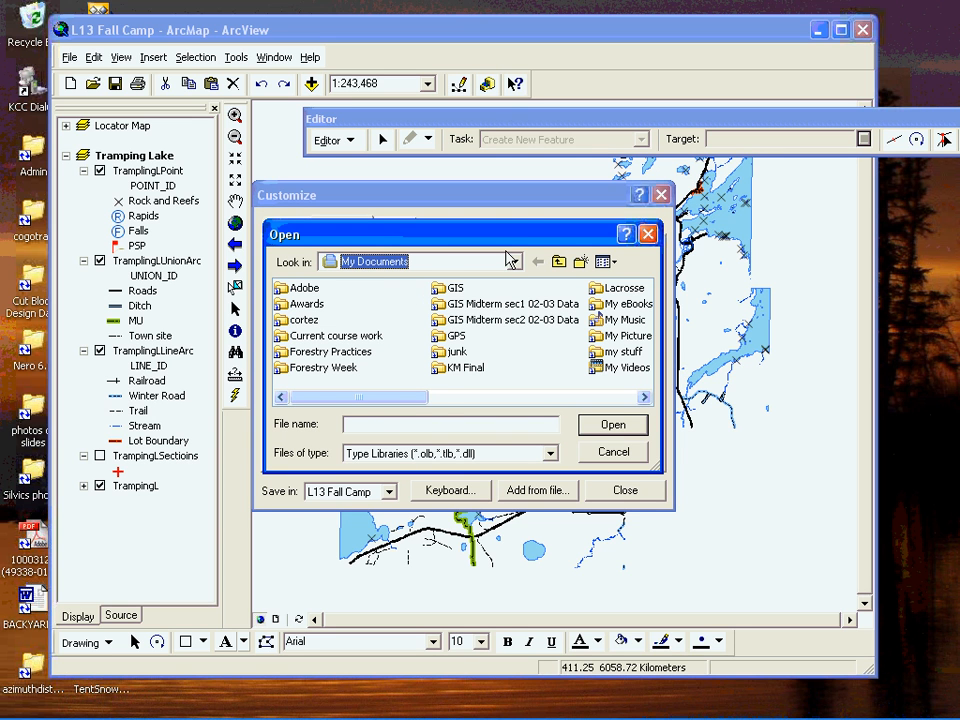
left_click(512, 261)
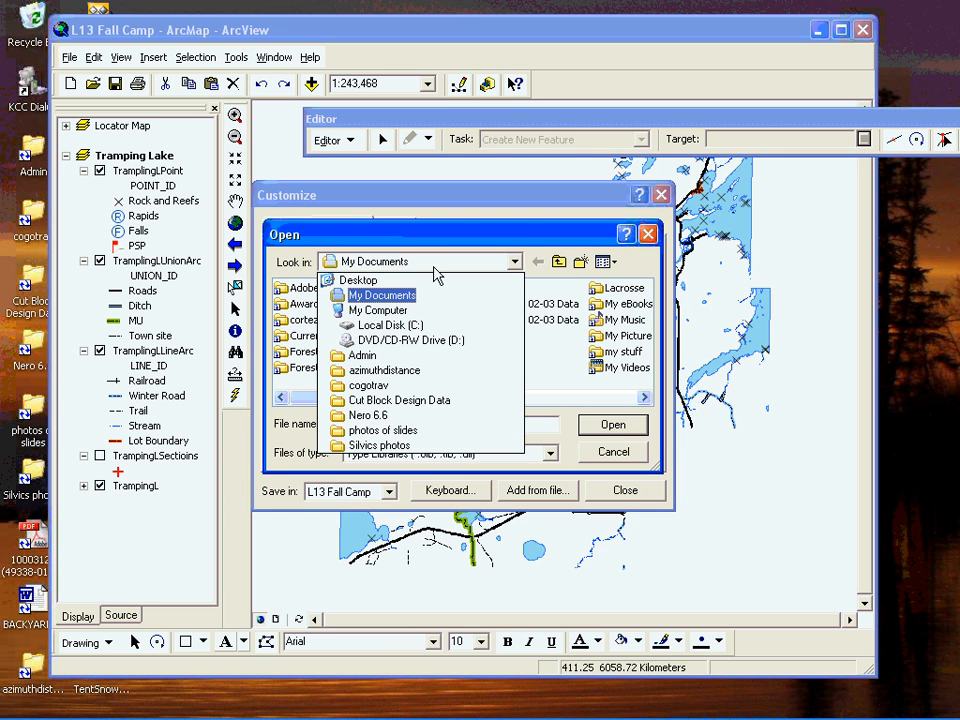
left_click(358, 280)
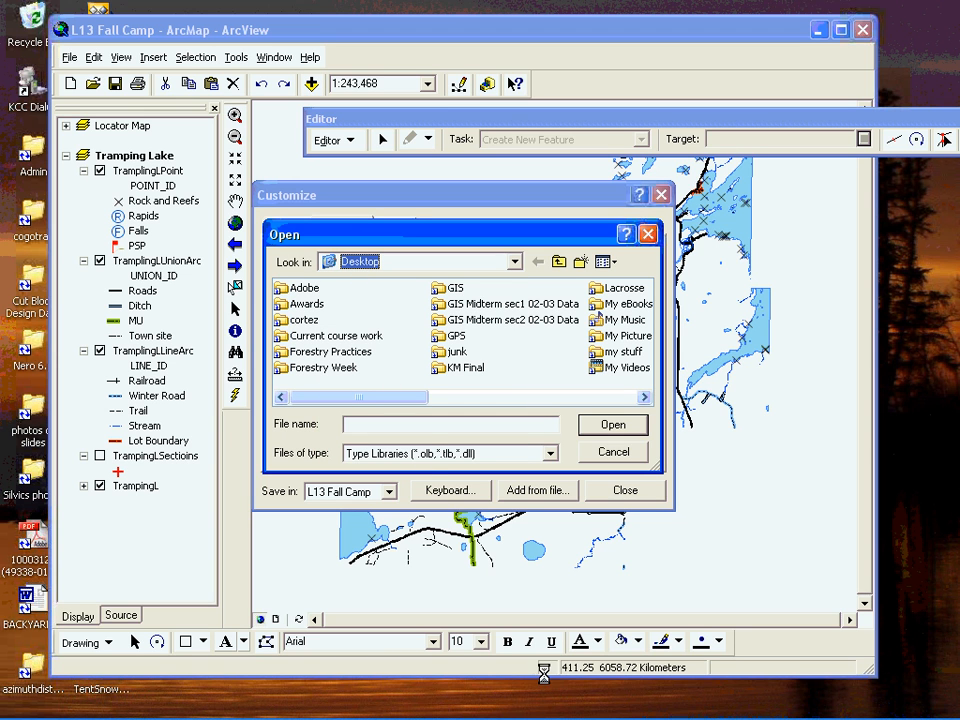
mouse_move(622, 717)
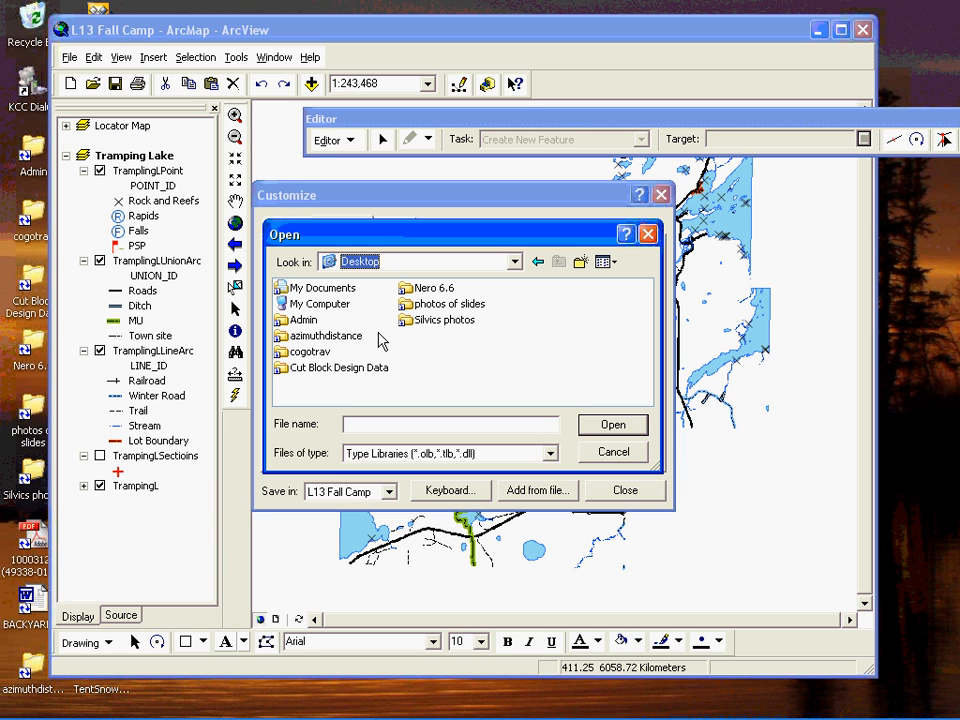
double_click(312, 336)
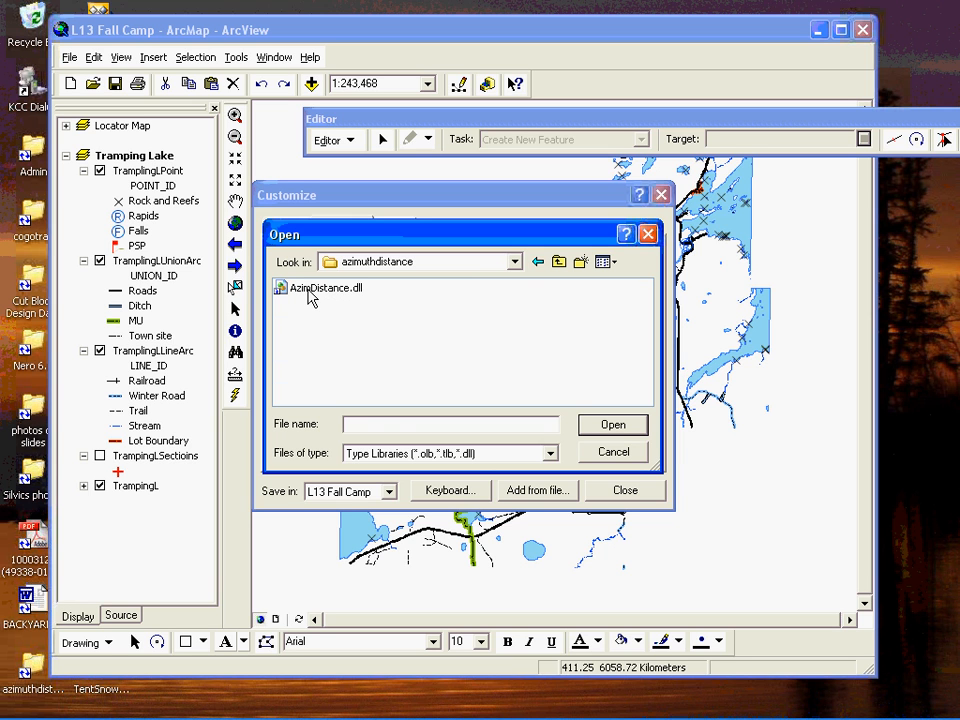
left_click(310, 289)
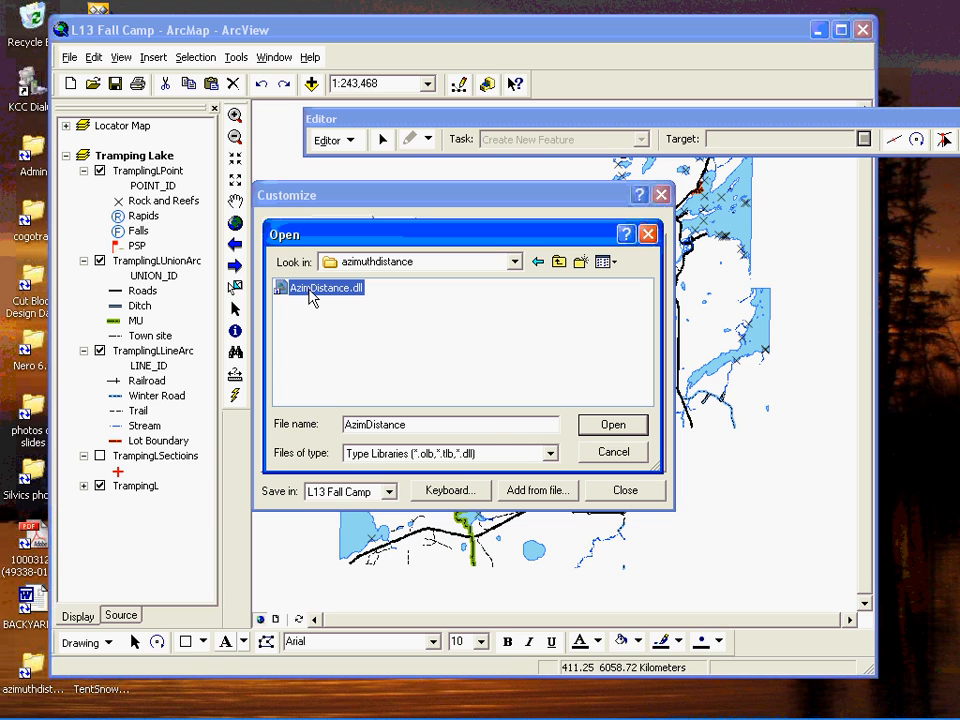
left_click(593, 430)
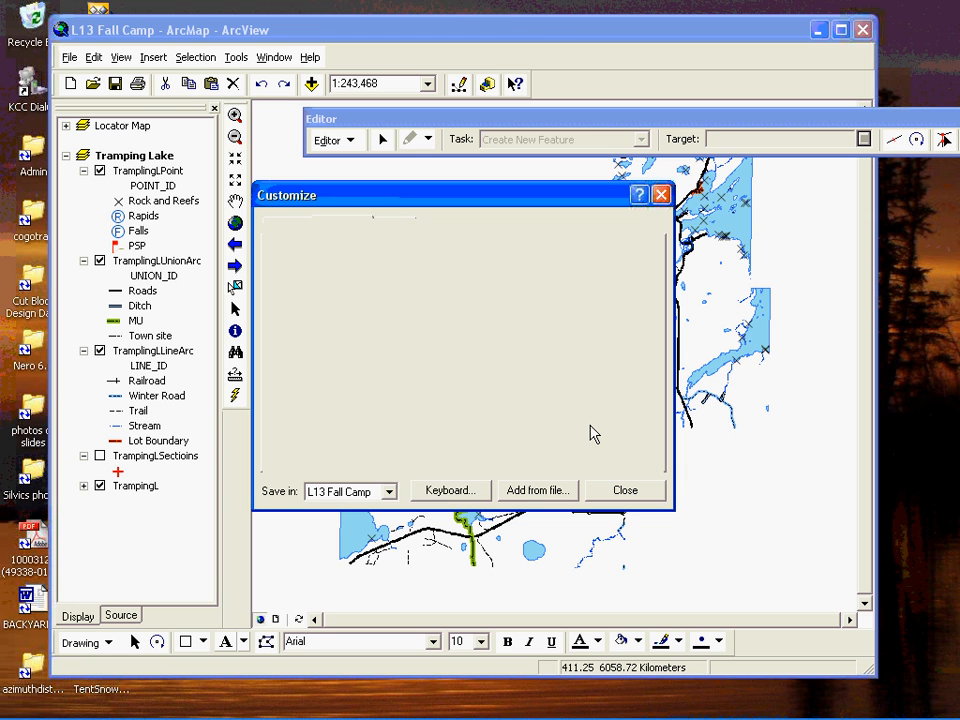
Accept the added clsAzimDist object and display the Developer Samples commands, moving the Customize dialog clear of the map
mouse_move(589, 715)
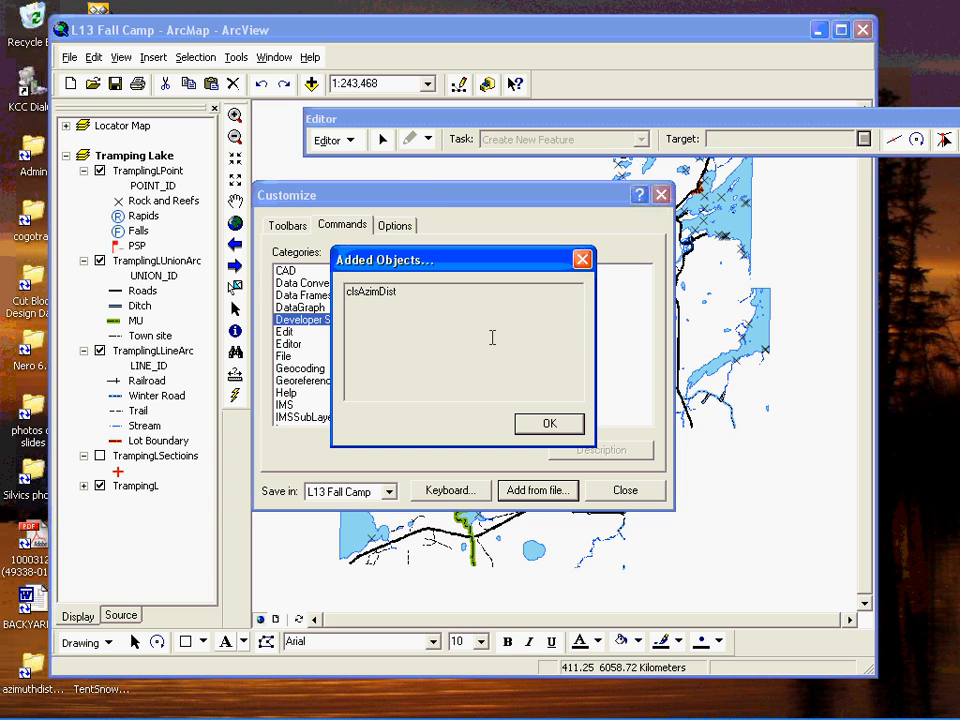
left_click(547, 424)
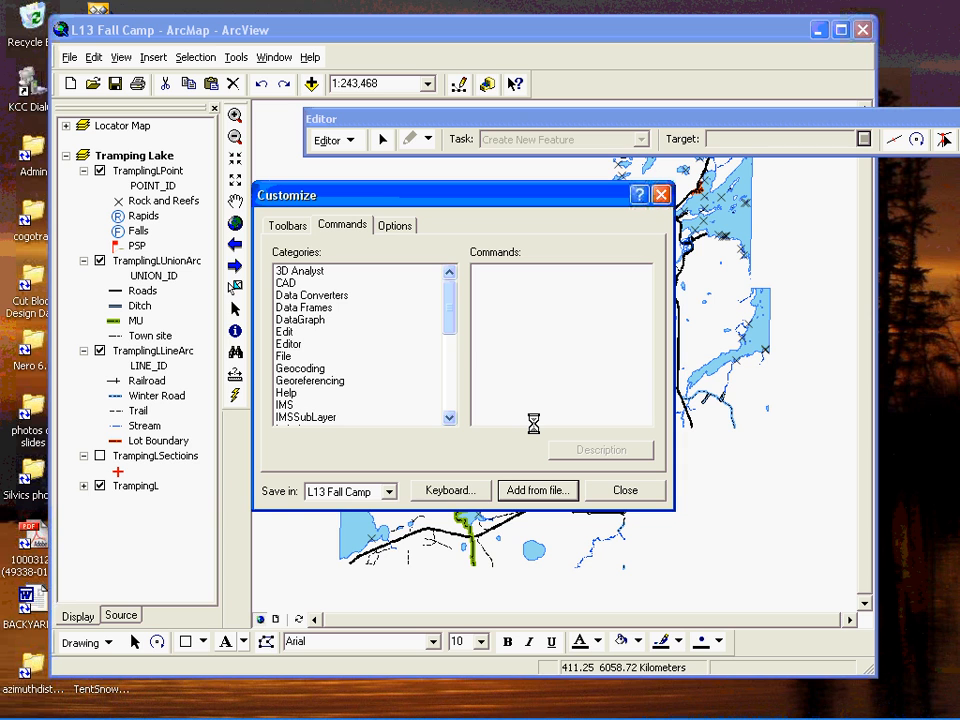
left_click(441, 345)
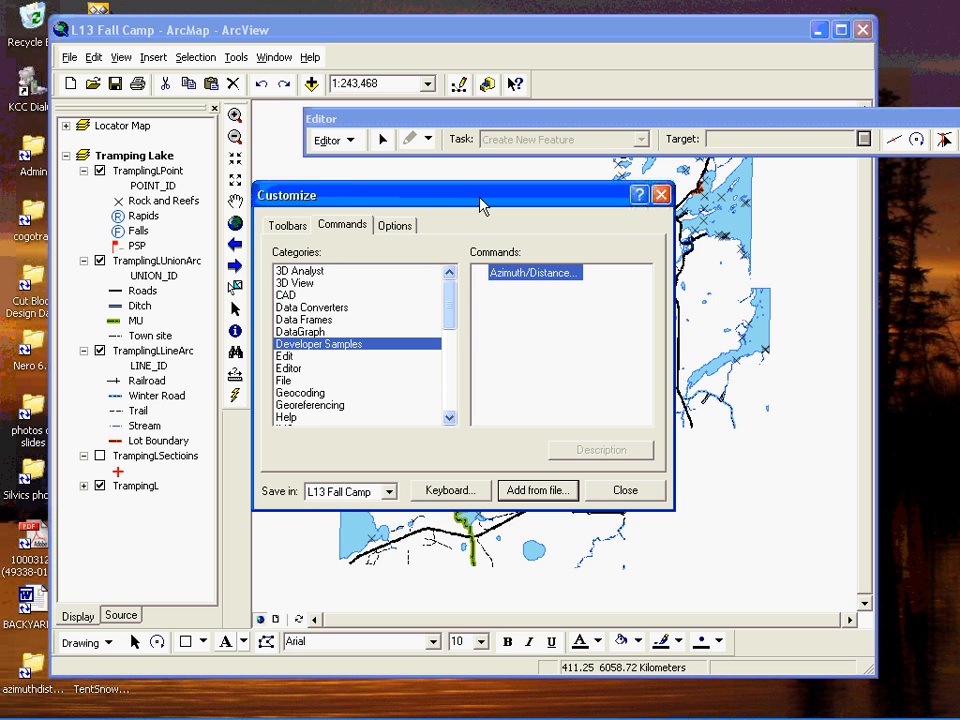
left_click_drag(481, 205, 745, 405)
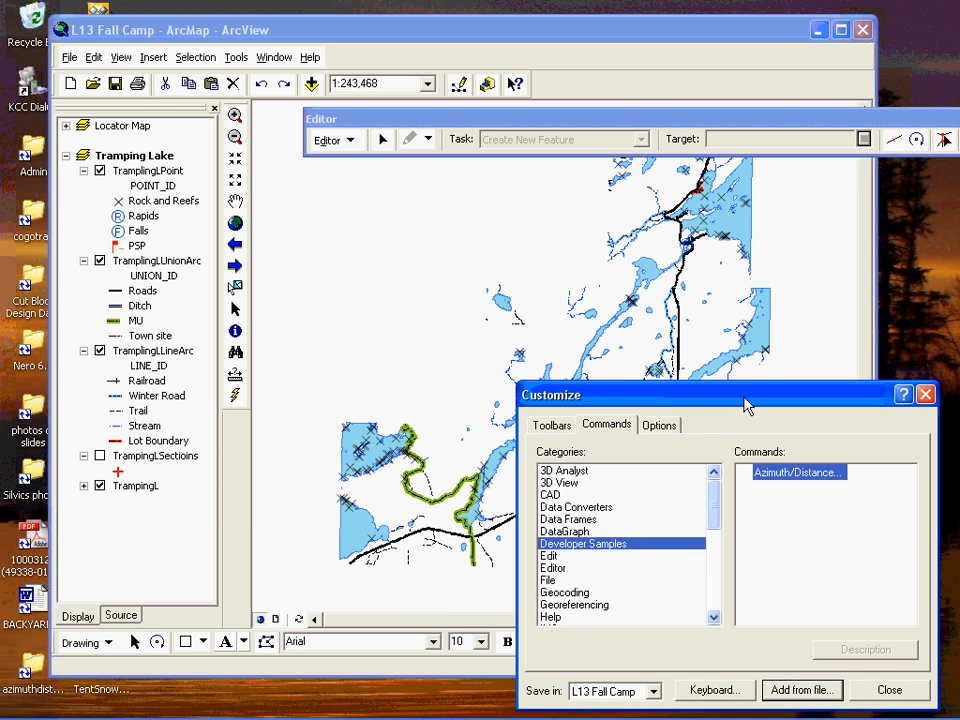
Turn on the Context Menus toolbar and expand its SketchTool Context Menu for customization
left_click(558, 428)
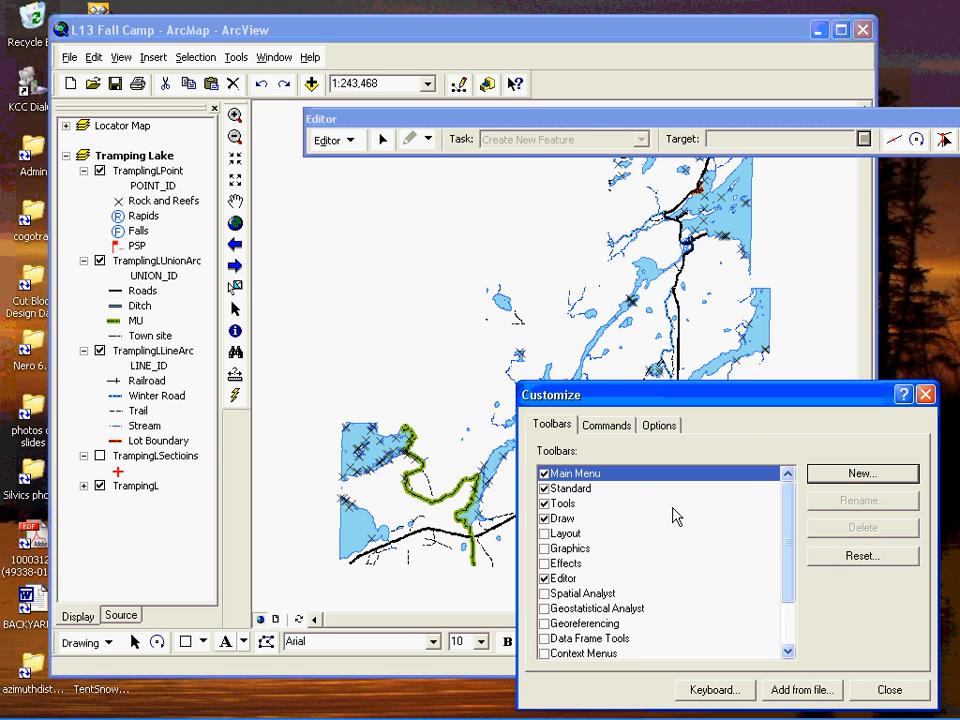
left_click(545, 655)
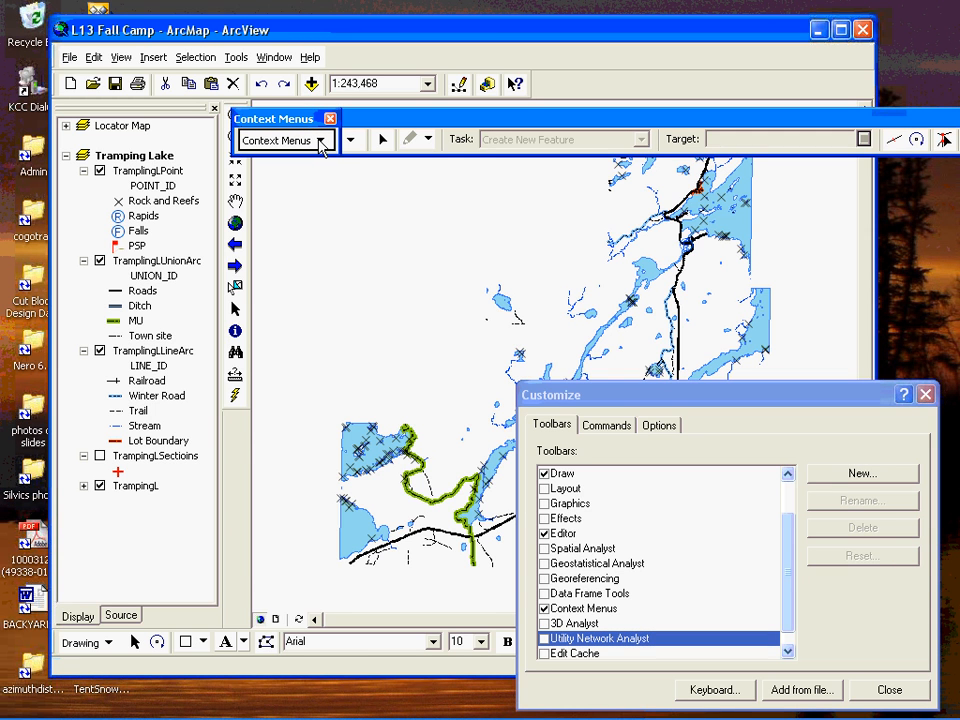
left_click(320, 143)
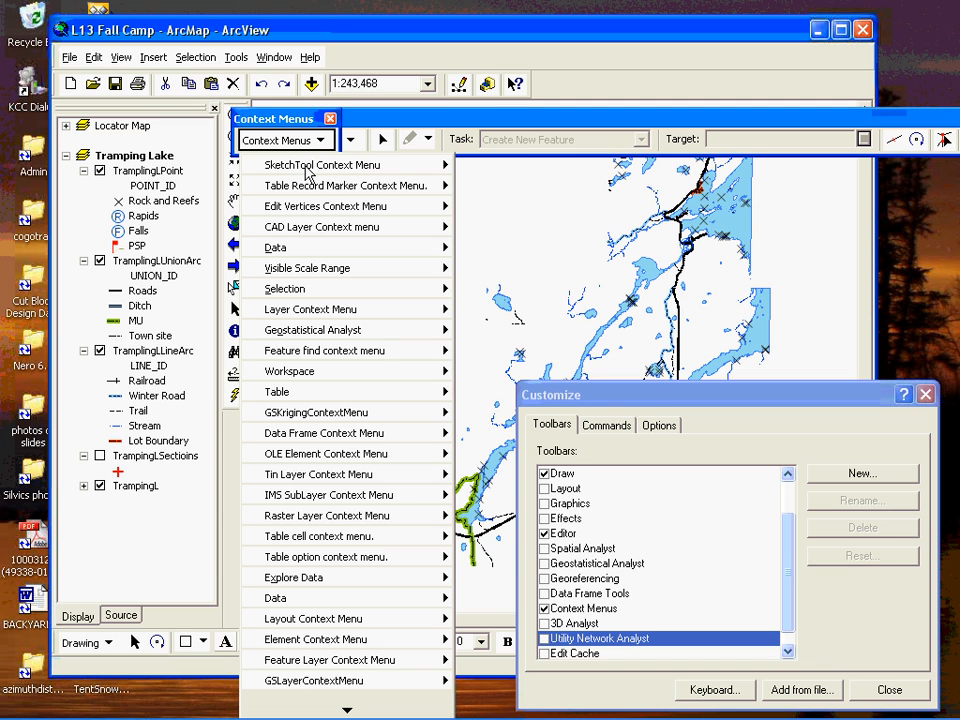
left_click(306, 174)
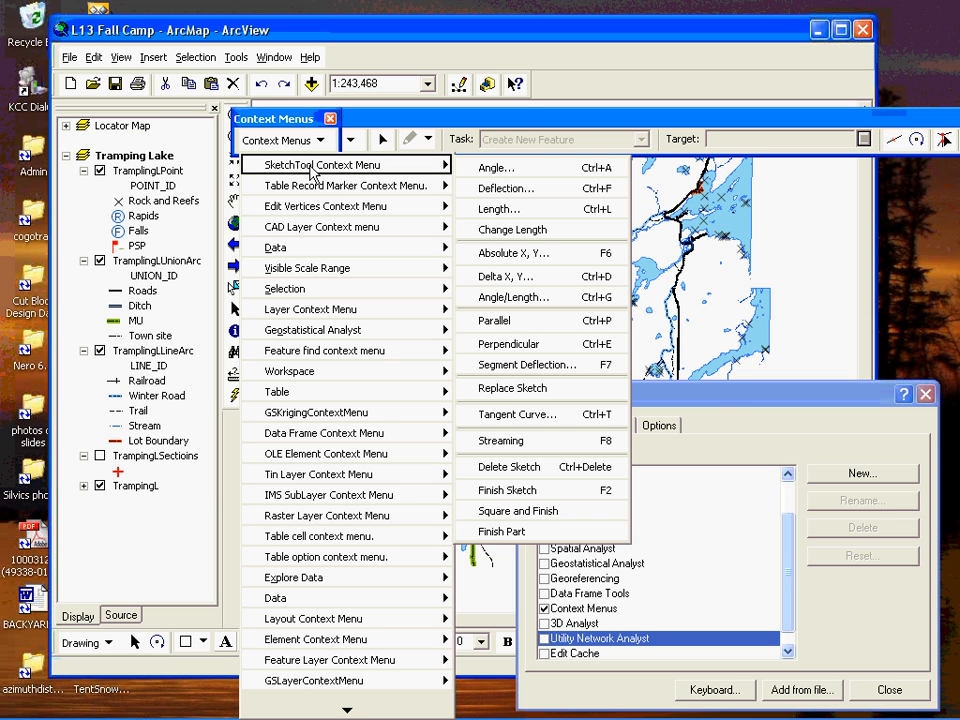
Add the Azimuth/Distance command to the SketchTool Context Menu between Delta X, Y and Angle/Length, and close the Customize dialog
left_click(713, 398)
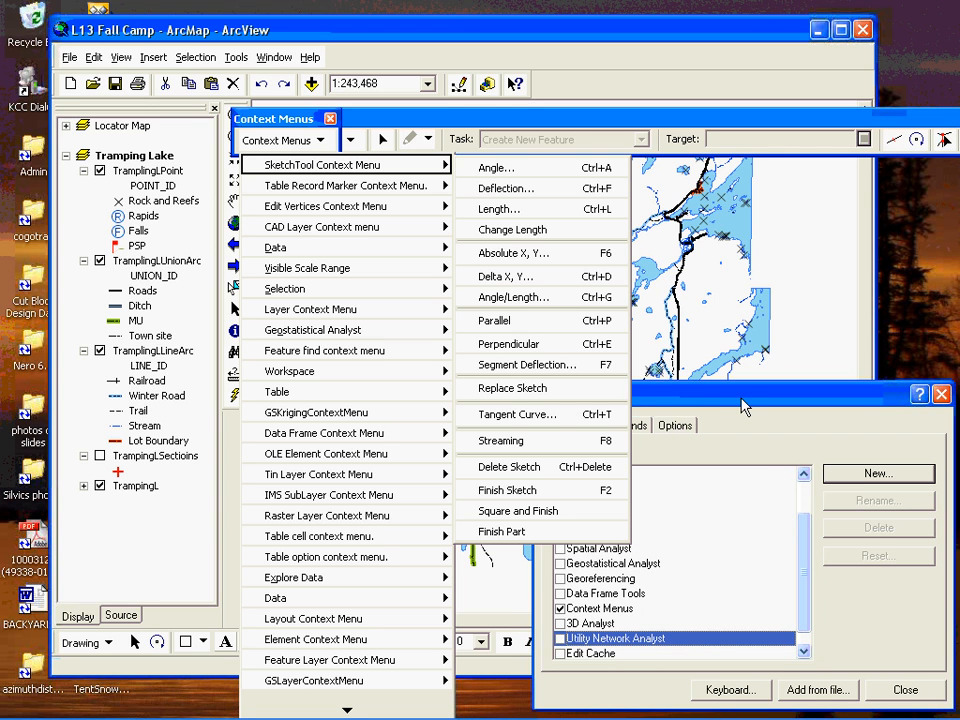
left_click_drag(705, 404, 763, 400)
left_click(660, 421)
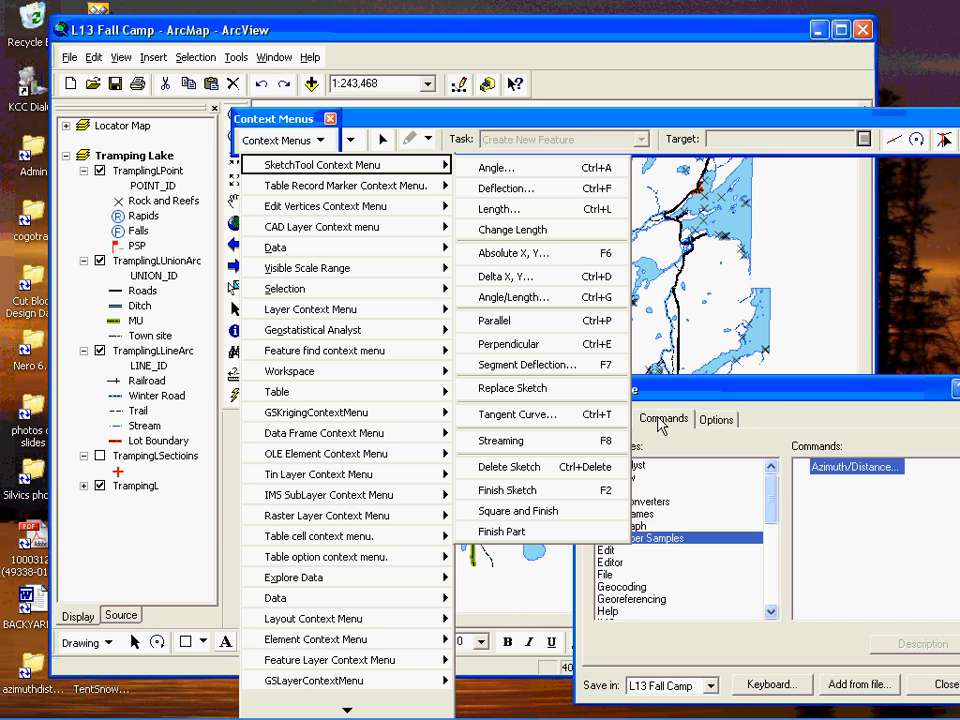
left_click(825, 470)
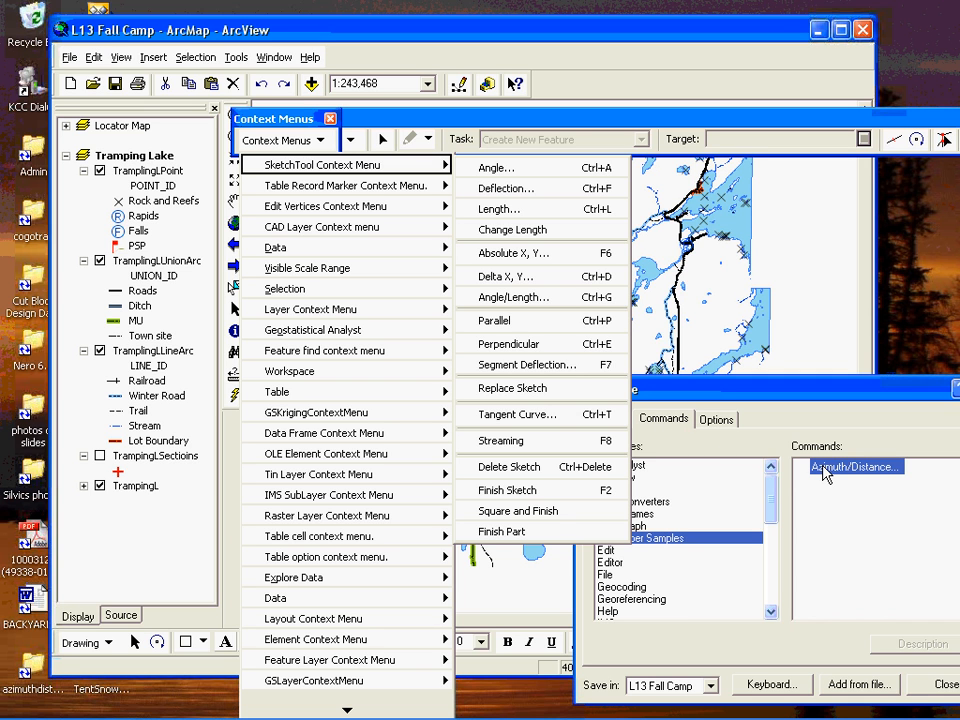
mouse_move(815, 465)
left_mouse_down()
mouse_move(677, 370)
mouse_move(492, 268)
mouse_move(613, 318)
mouse_move(607, 328)
mouse_move(578, 308)
mouse_move(563, 266)
mouse_move(568, 289)
left_mouse_up()
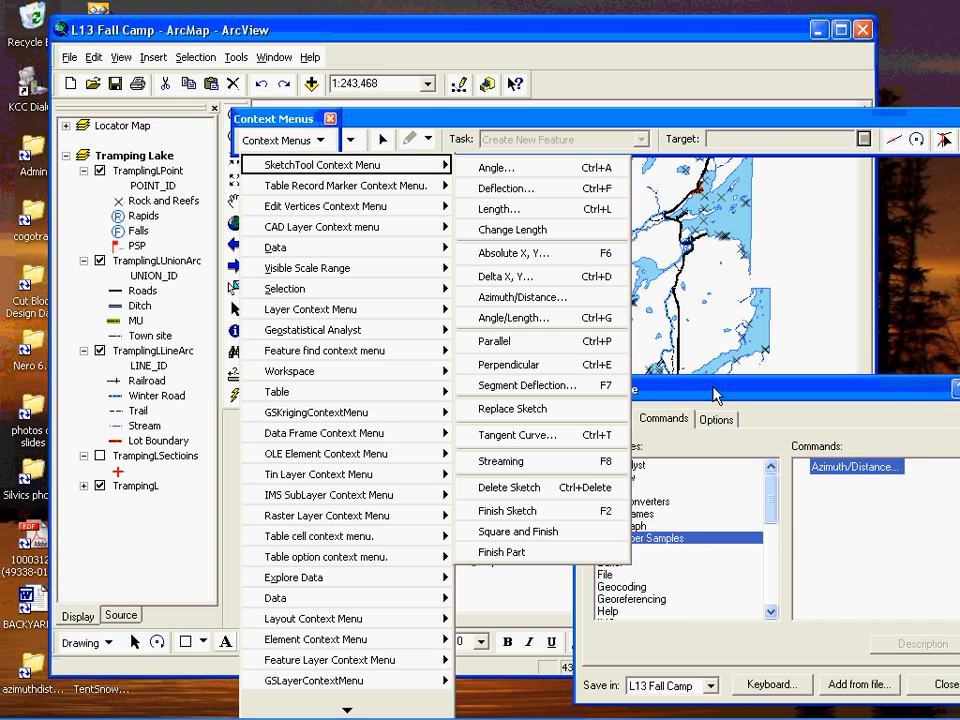
left_click_drag(716, 395, 658, 339)
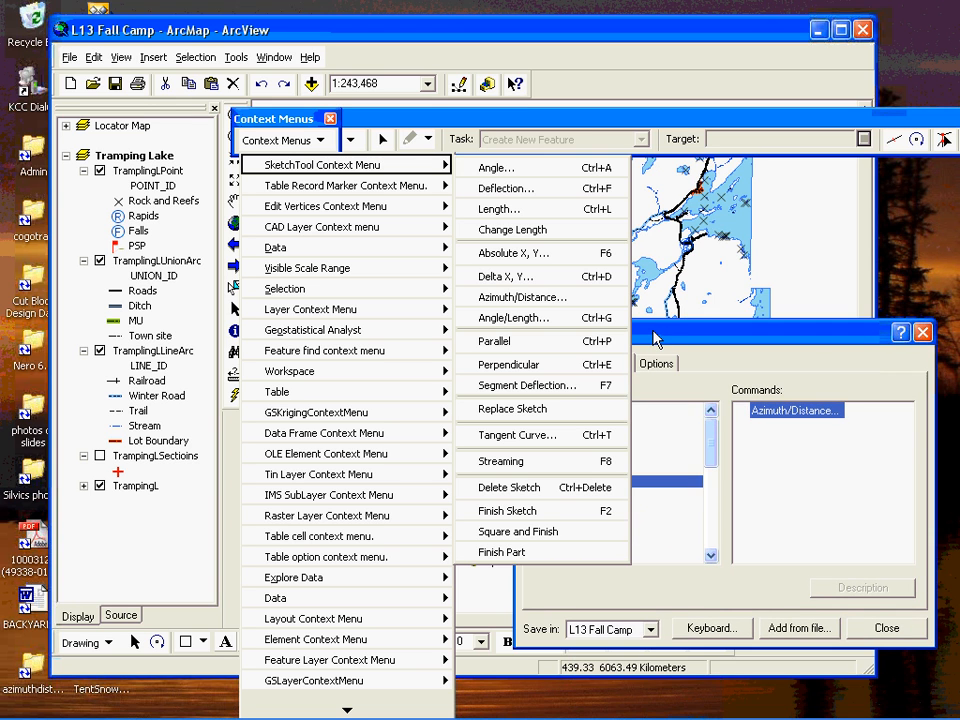
left_click_drag(818, 334, 922, 340)
left_click(922, 334)
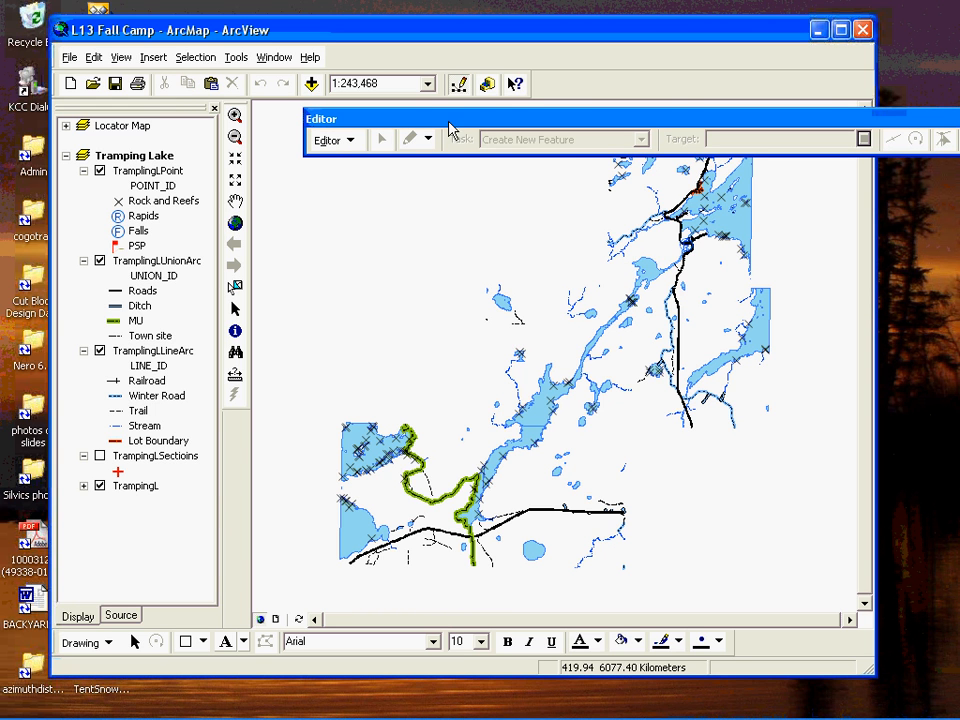
Start an edit session and set TramplingLLineArc as the target layer for new features
left_click_drag(447, 127, 431, 135)
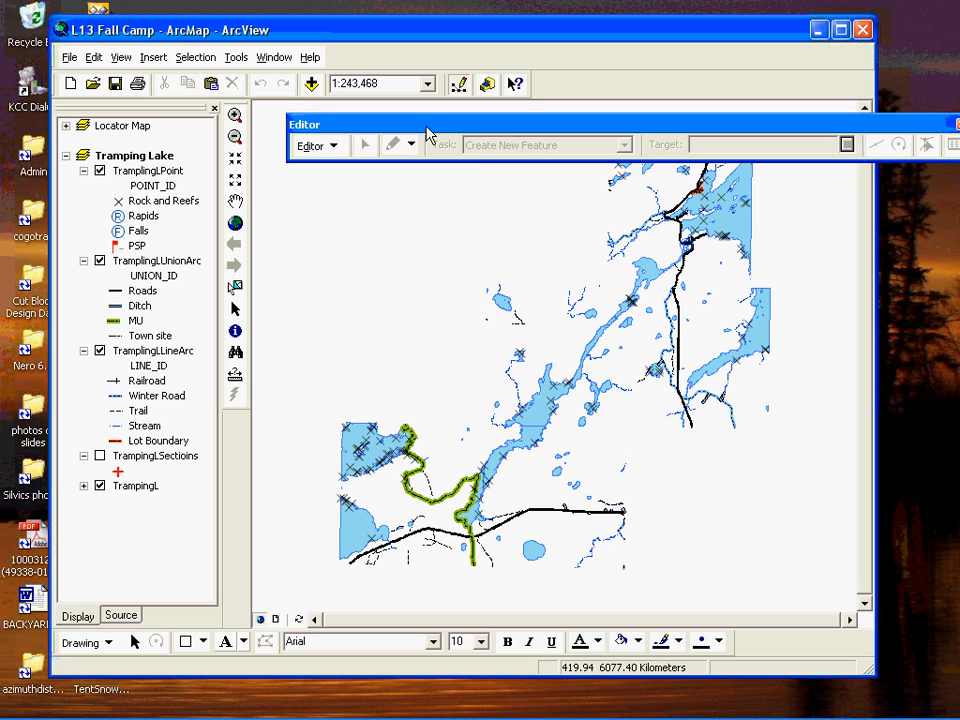
left_click(336, 146)
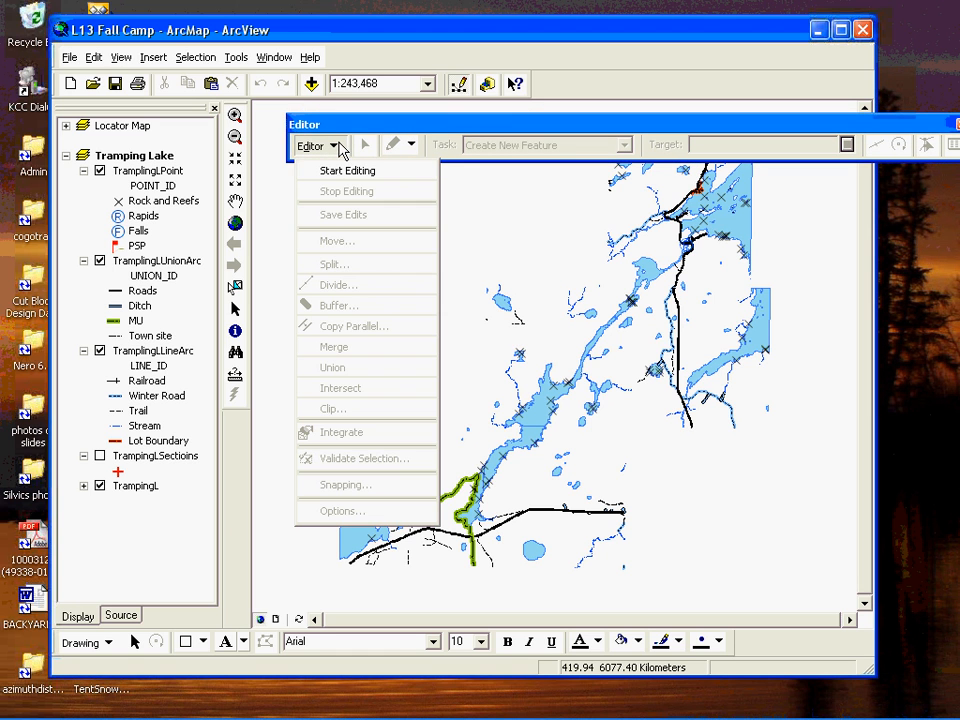
left_click(355, 174)
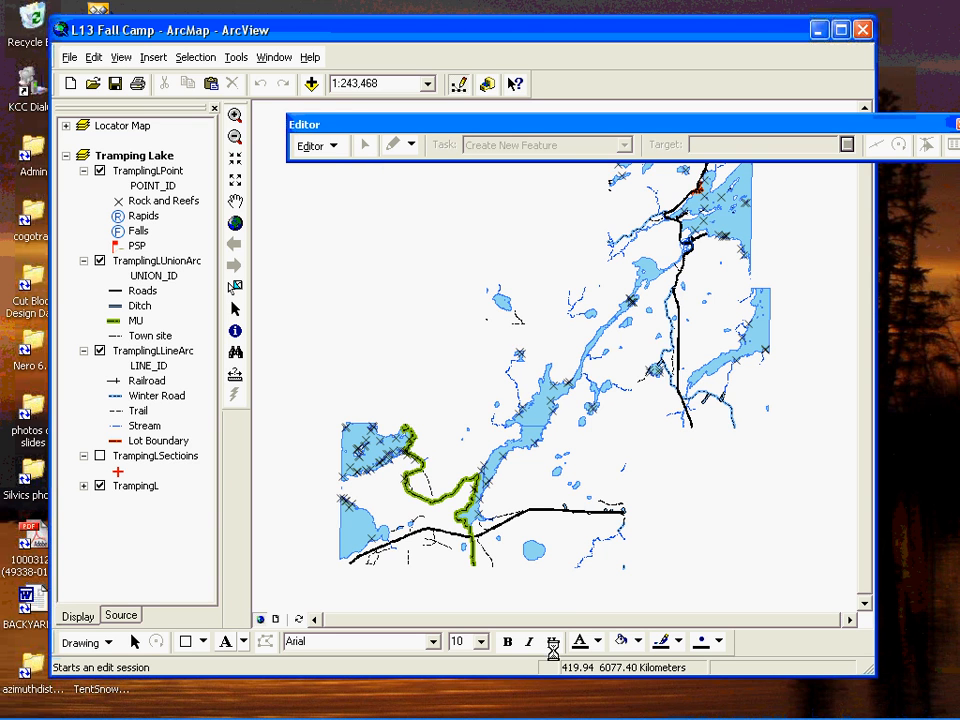
mouse_move(636, 714)
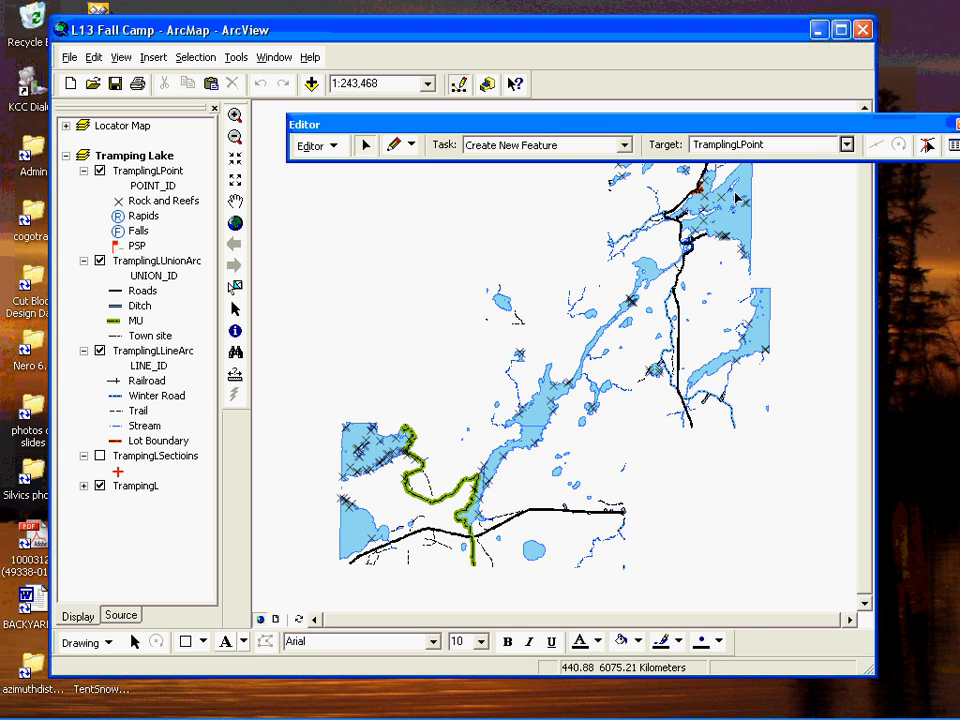
left_click(846, 145)
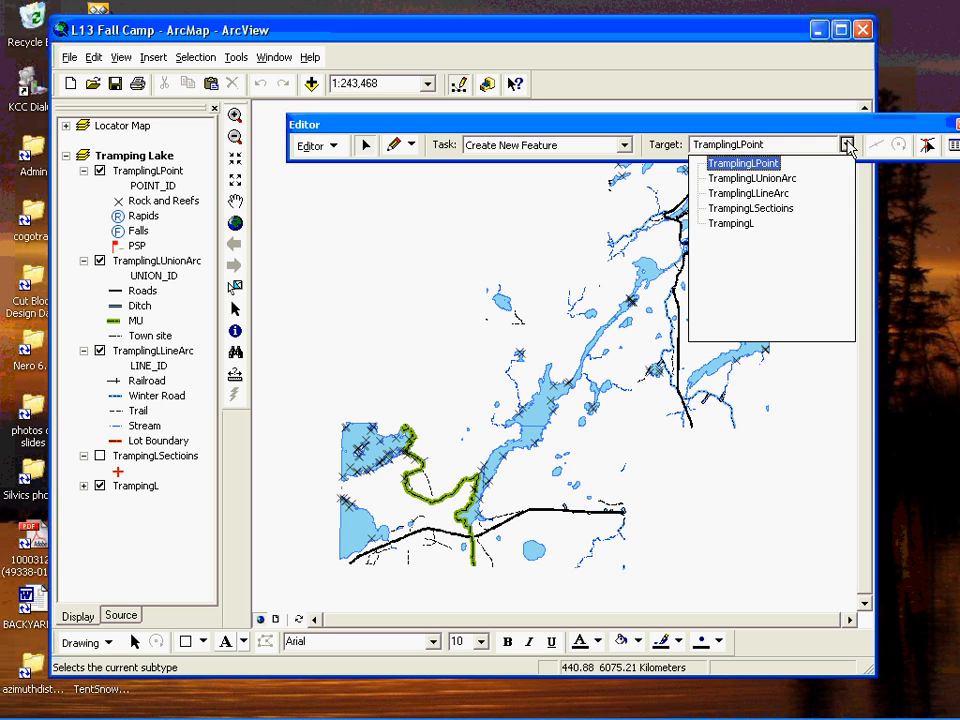
left_click(778, 194)
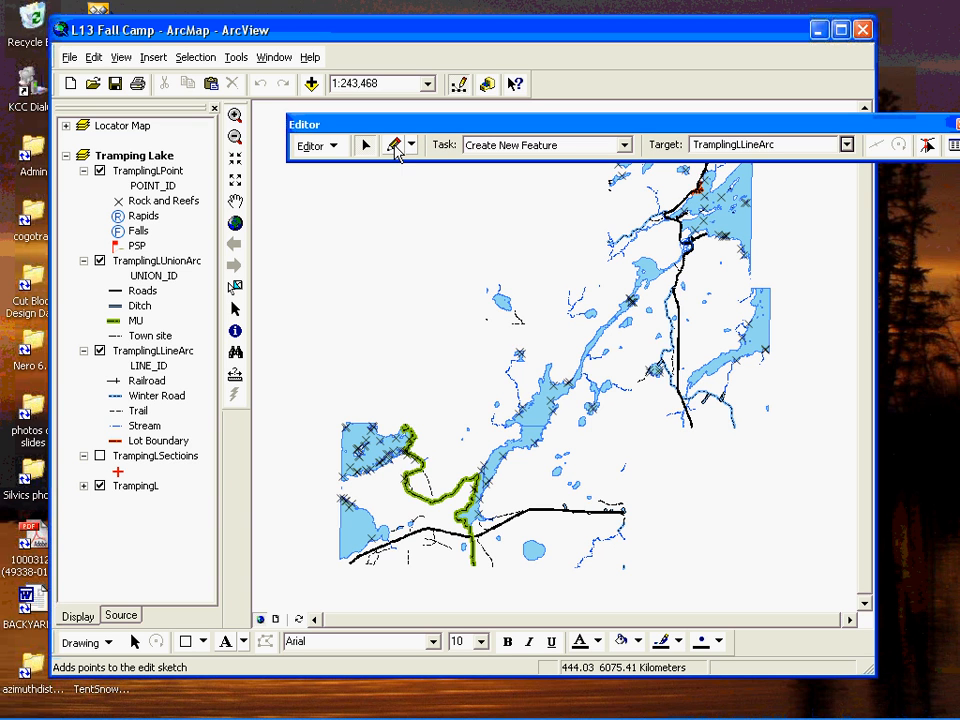
Place the first vertex of a new line in the empty northwest of the map and show the sketch options with Azimuth/Distance
left_click(396, 148)
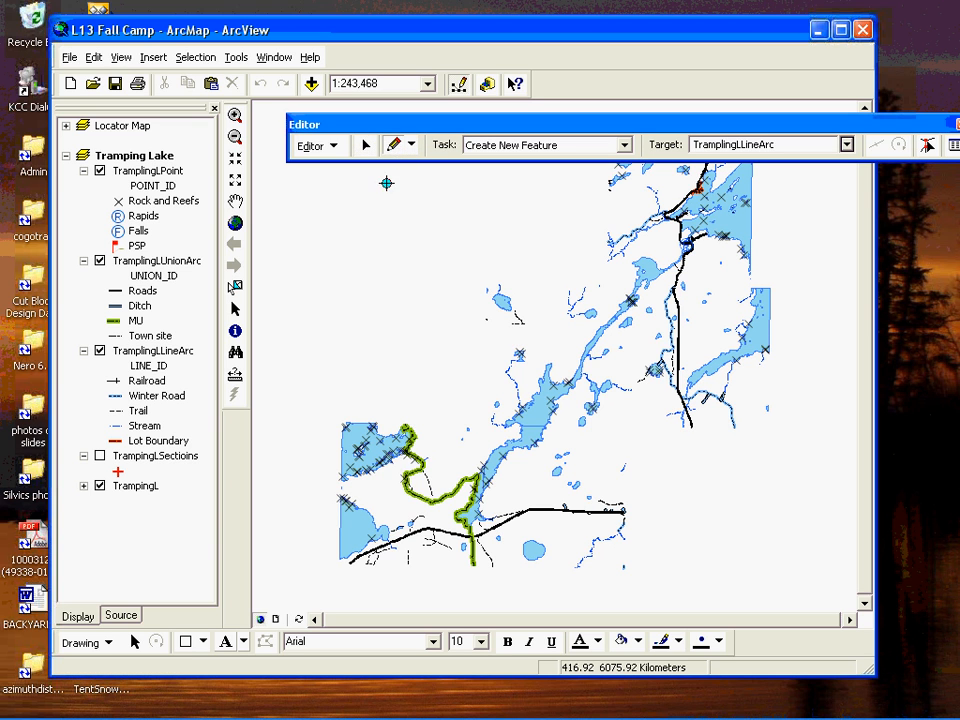
left_click(340, 232)
right_click(370, 258)
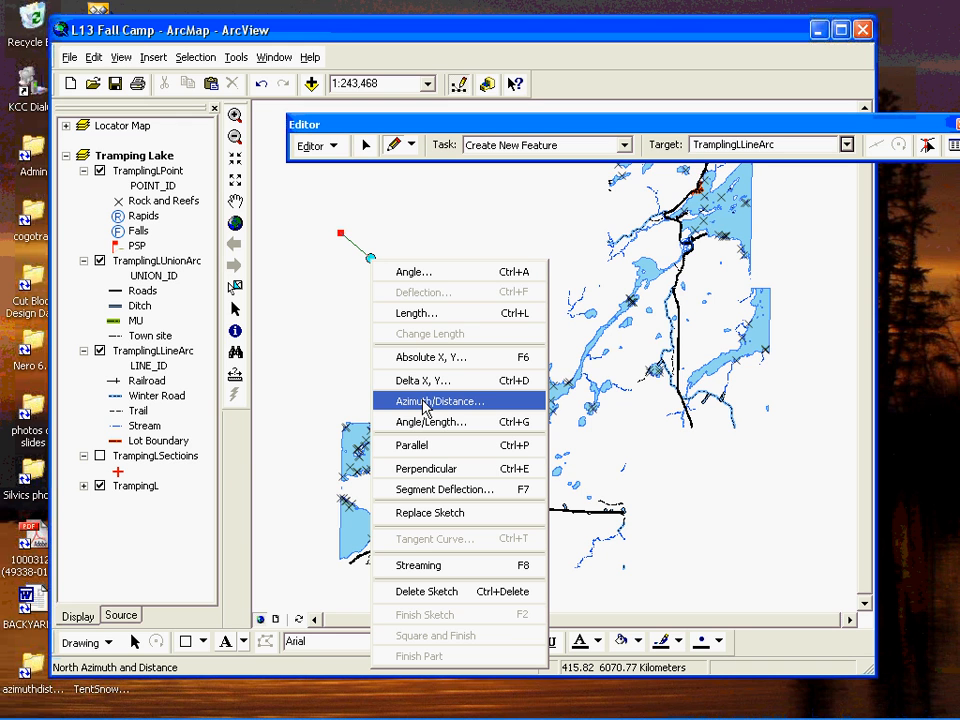
mouse_move(408, 716)
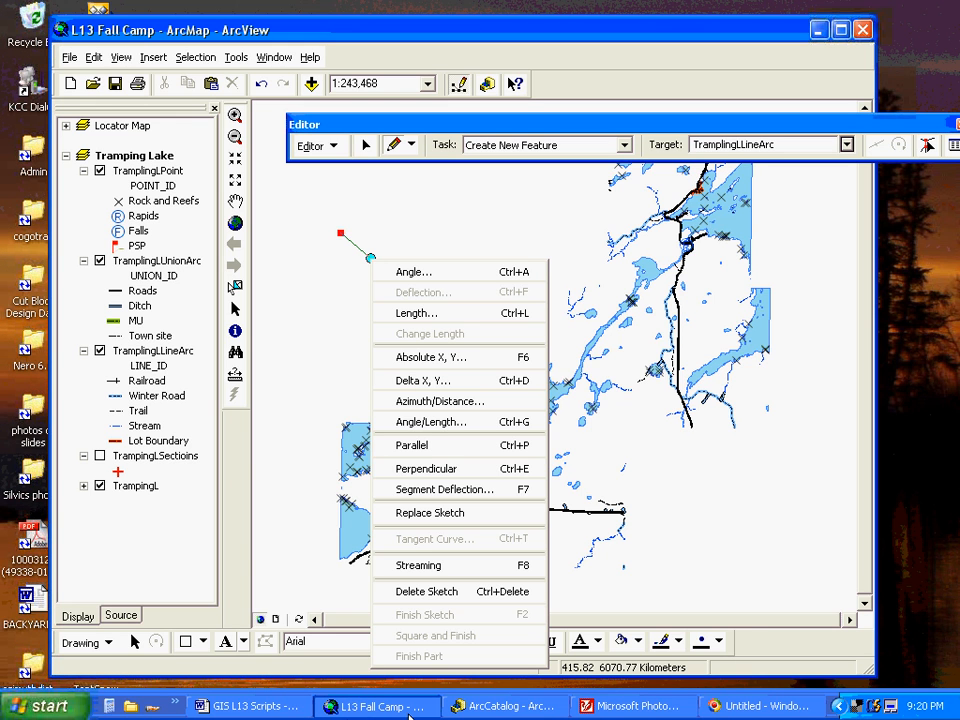